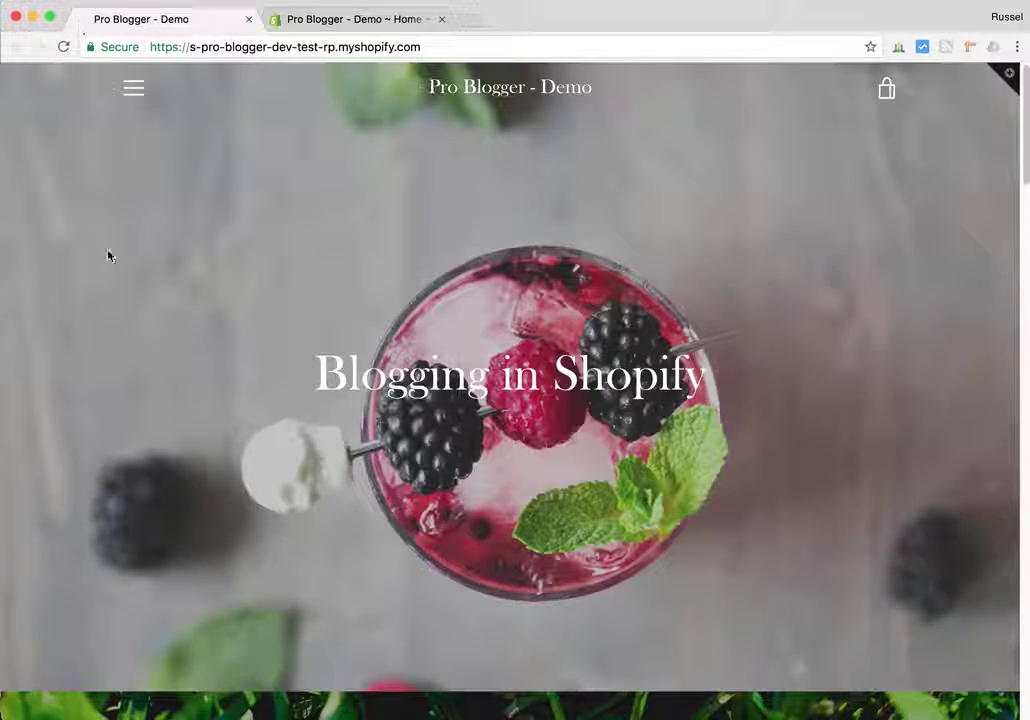
Scroll the storefront home page to the Why Blogging is Important section and its seven reasons.
{"action": "scroll", "coordinate": [120, 265], "scroll_direction": "down", "scroll_amount": 5}
{"action": "scroll", "coordinate": [127, 274], "scroll_direction": "down", "scroll_amount": 3}
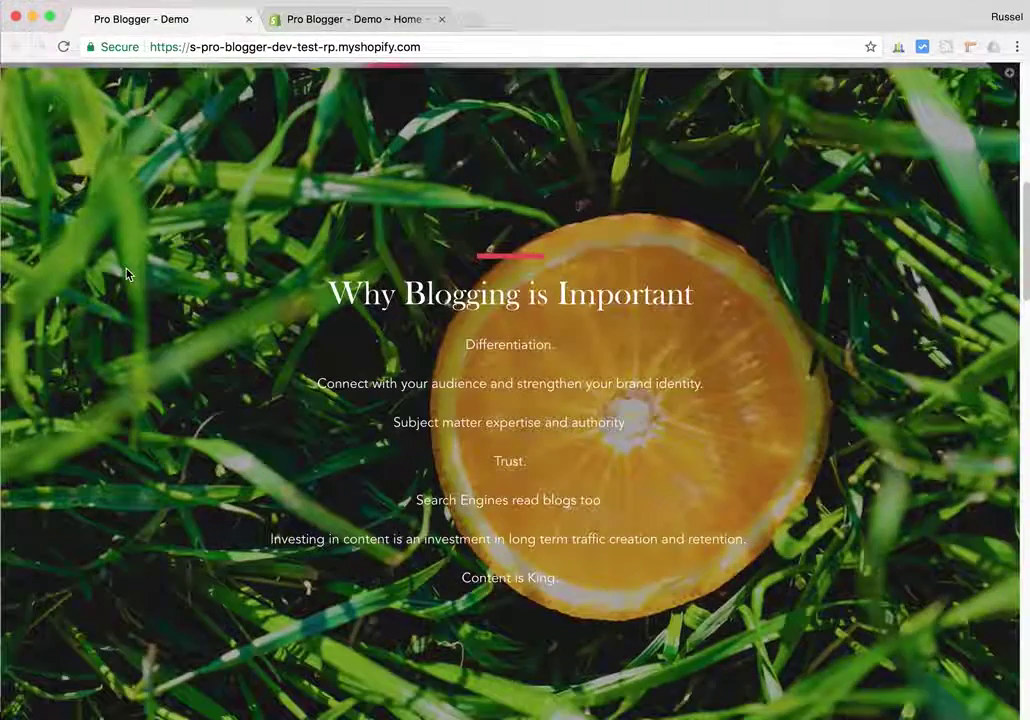
{"action": "scroll", "coordinate": [127, 274], "scroll_direction": "up", "scroll_amount": 1}
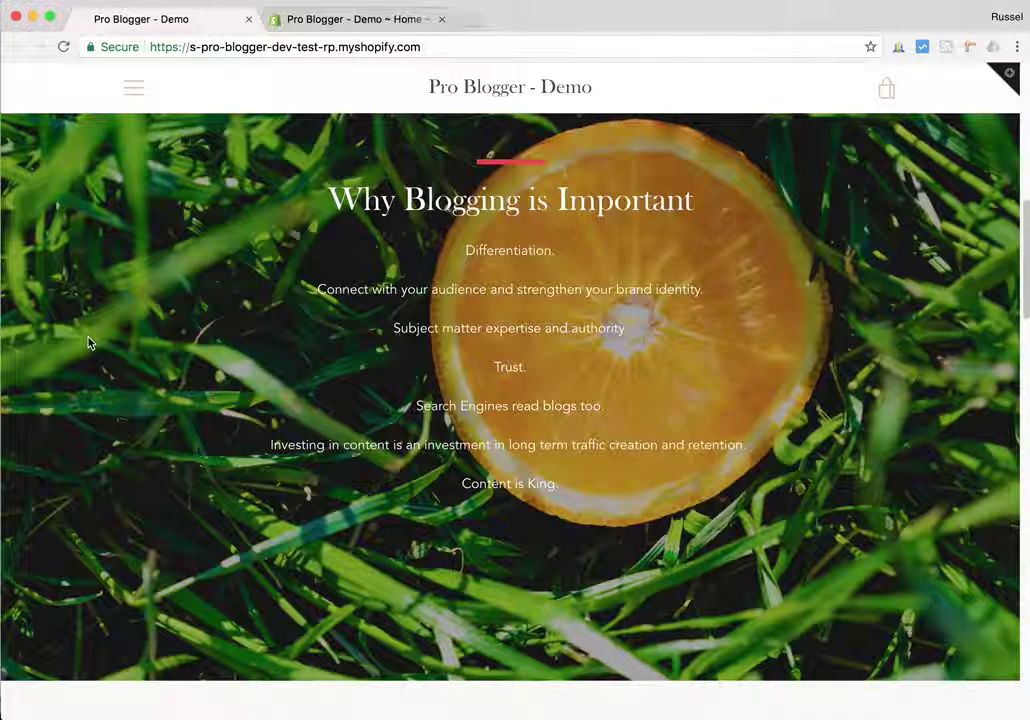
{"action": "scroll", "coordinate": [88, 343], "scroll_direction": "up", "scroll_amount": 1}
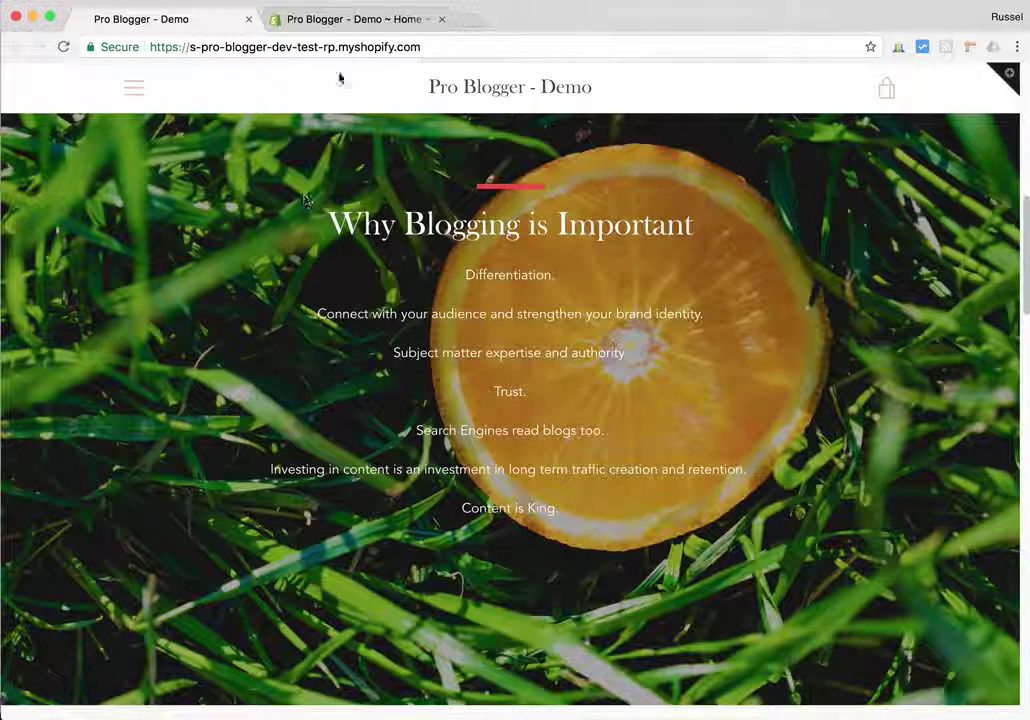
{"action": "left_click", "coordinate": [355, 22]}
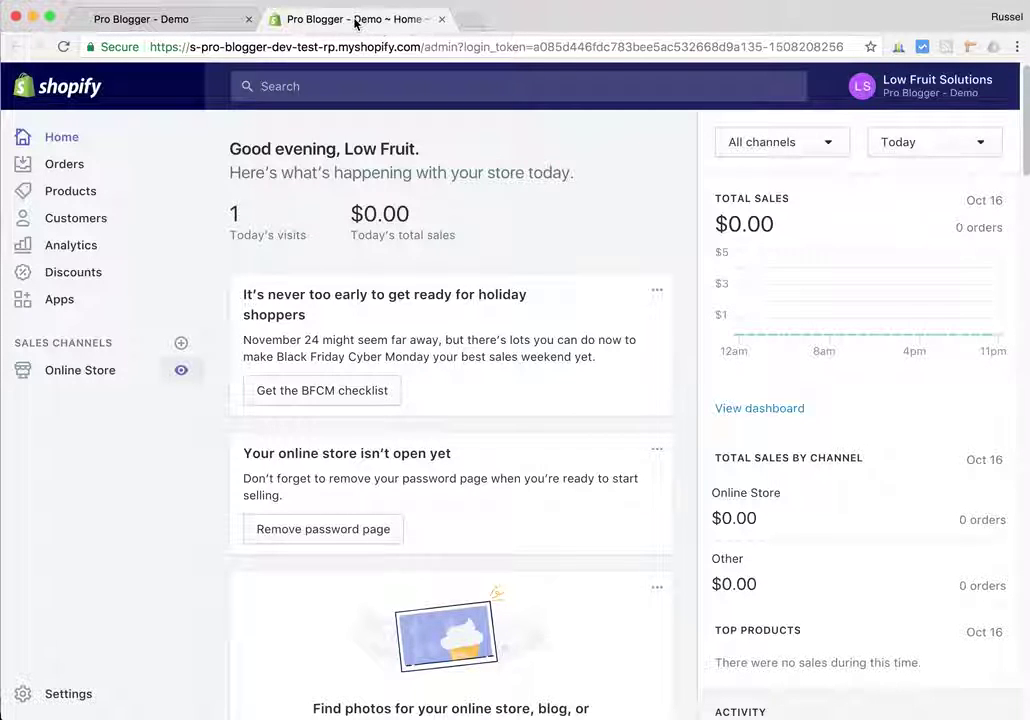
Browse the Online Store blog posts list, then go to Manage blogs listing Know Your Fruit.
{"action": "left_click", "coordinate": [92, 374]}
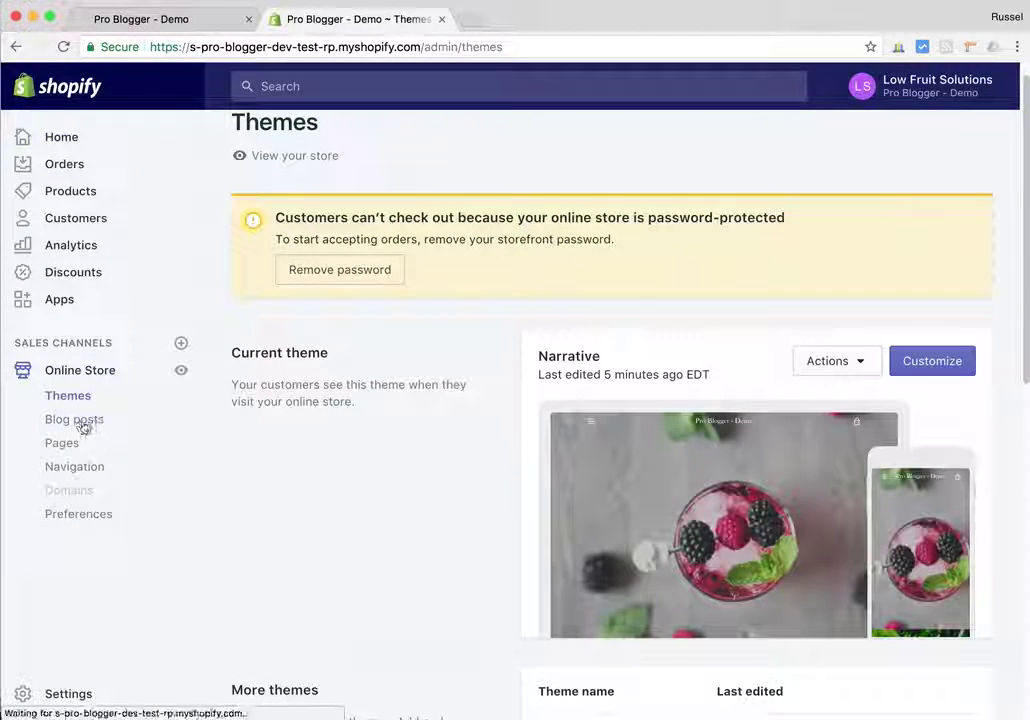
{"action": "left_click", "coordinate": [82, 425]}
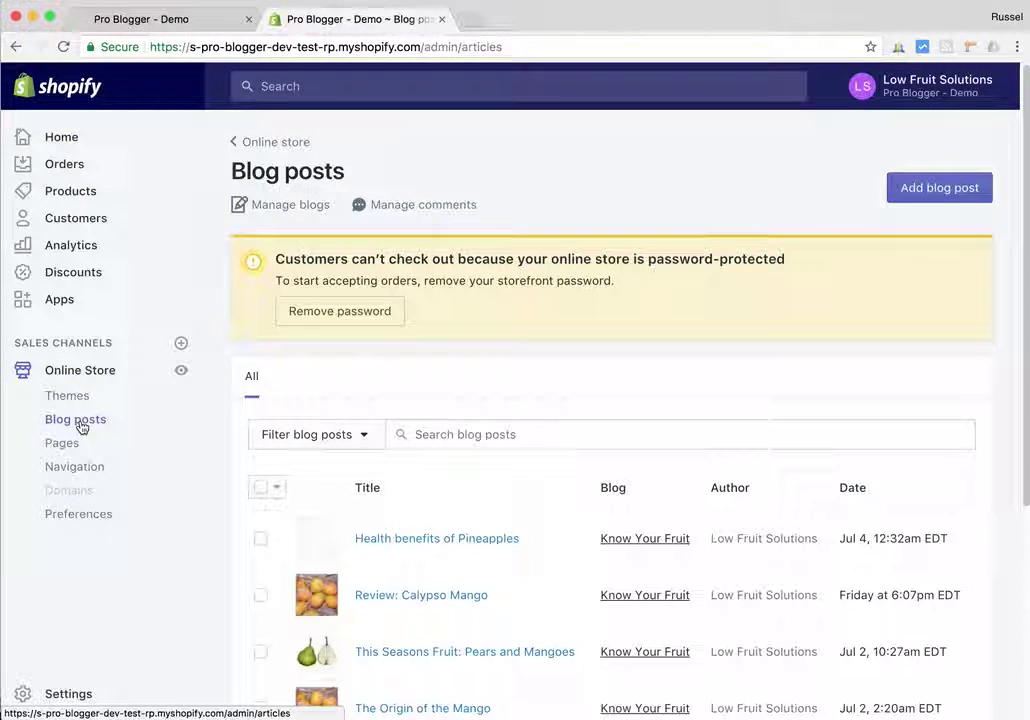
{"action": "scroll", "coordinate": [535, 345], "scroll_direction": "down", "scroll_amount": 2}
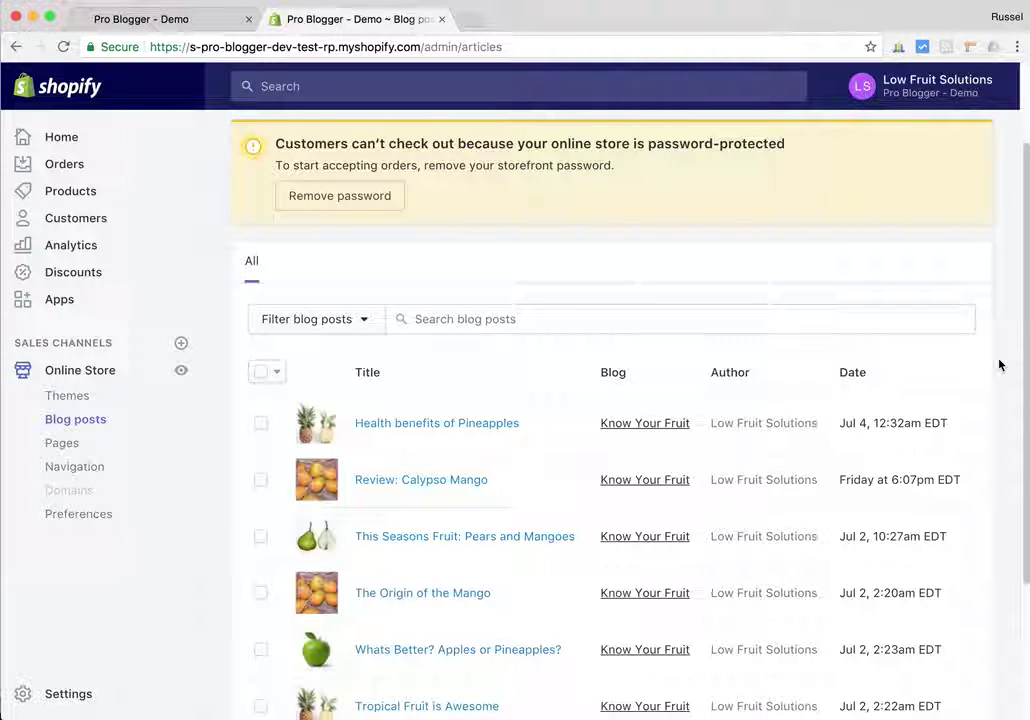
{"action": "scroll", "coordinate": [998, 365], "scroll_direction": "up", "scroll_amount": 2}
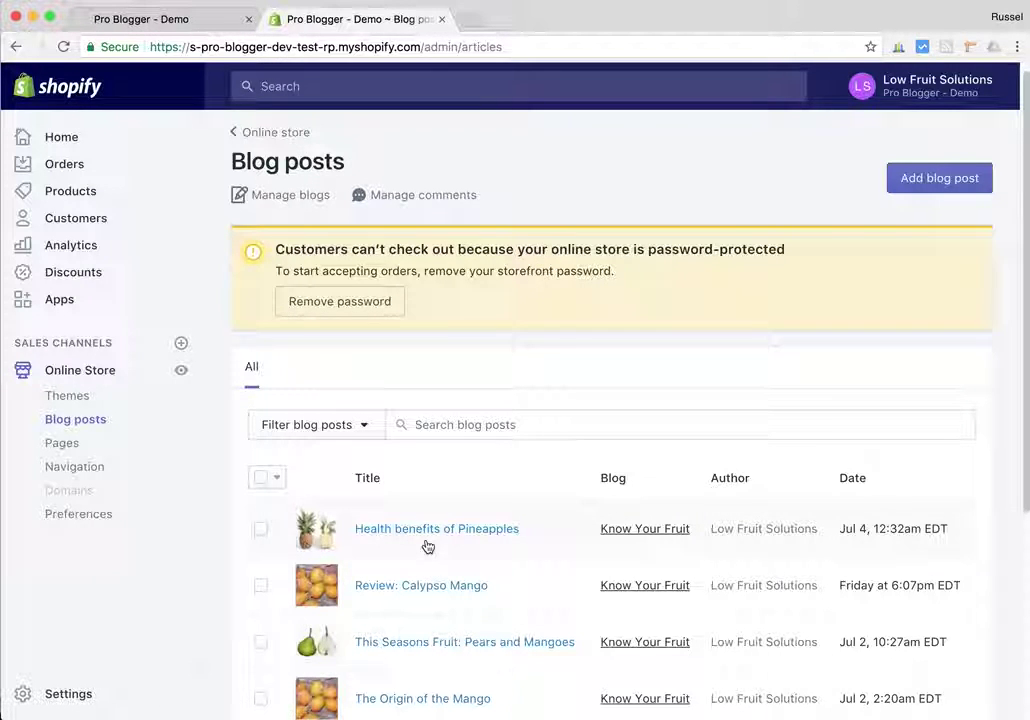
{"action": "left_click", "coordinate": [285, 196]}
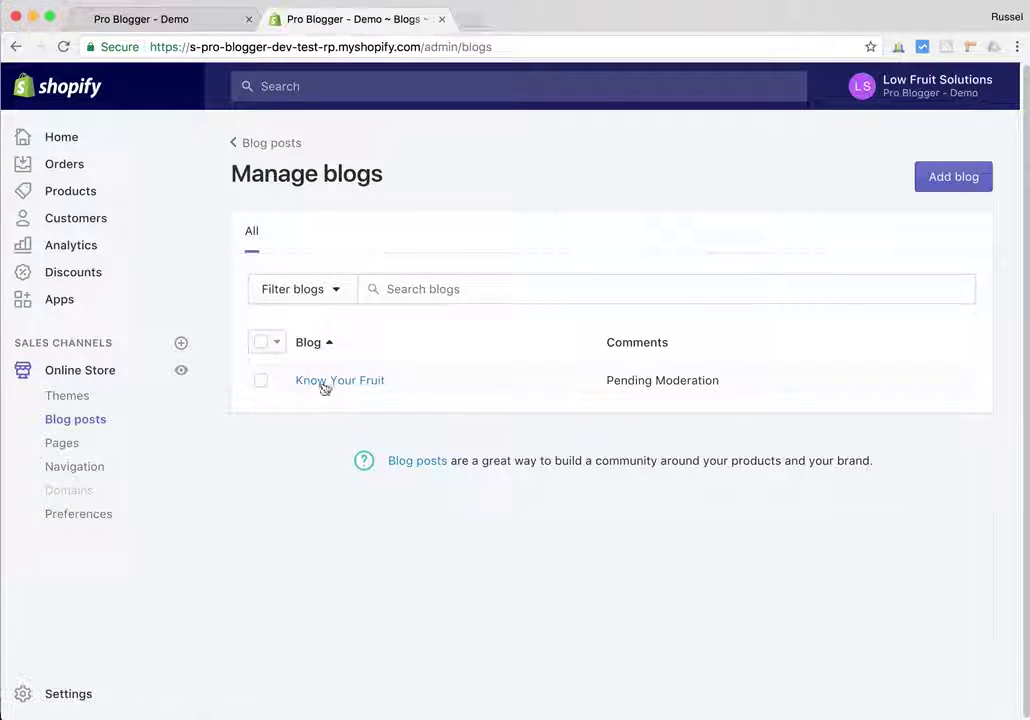
Open the Know Your Fruit blog's edit page and place the caret in its Title field.
{"action": "left_click", "coordinate": [324, 385]}
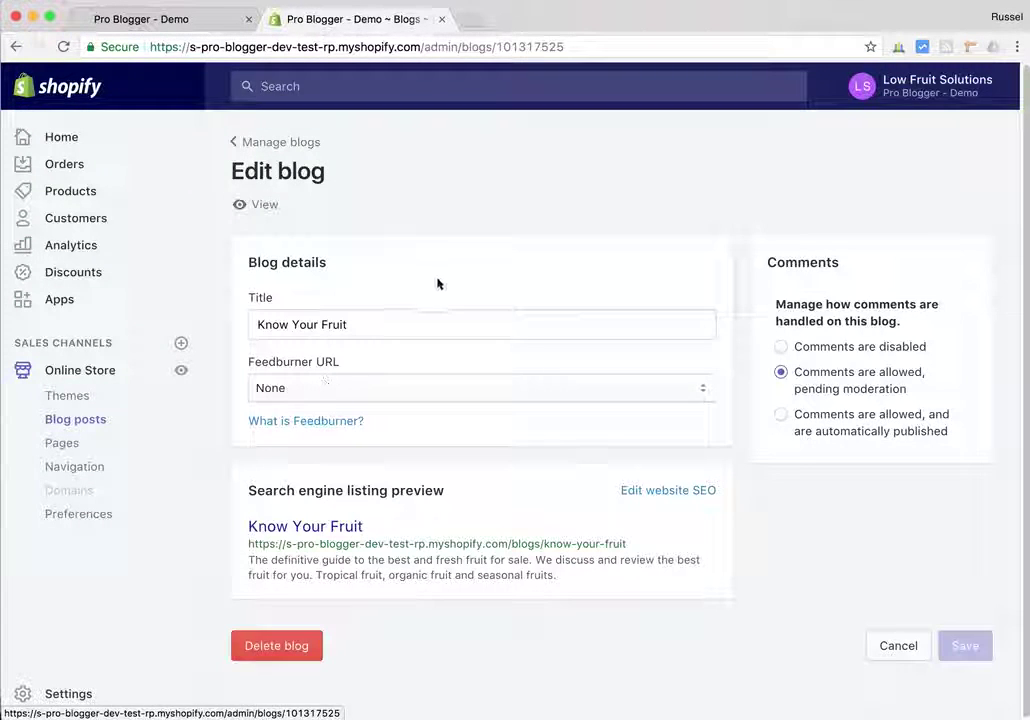
{"action": "left_click", "coordinate": [370, 324]}
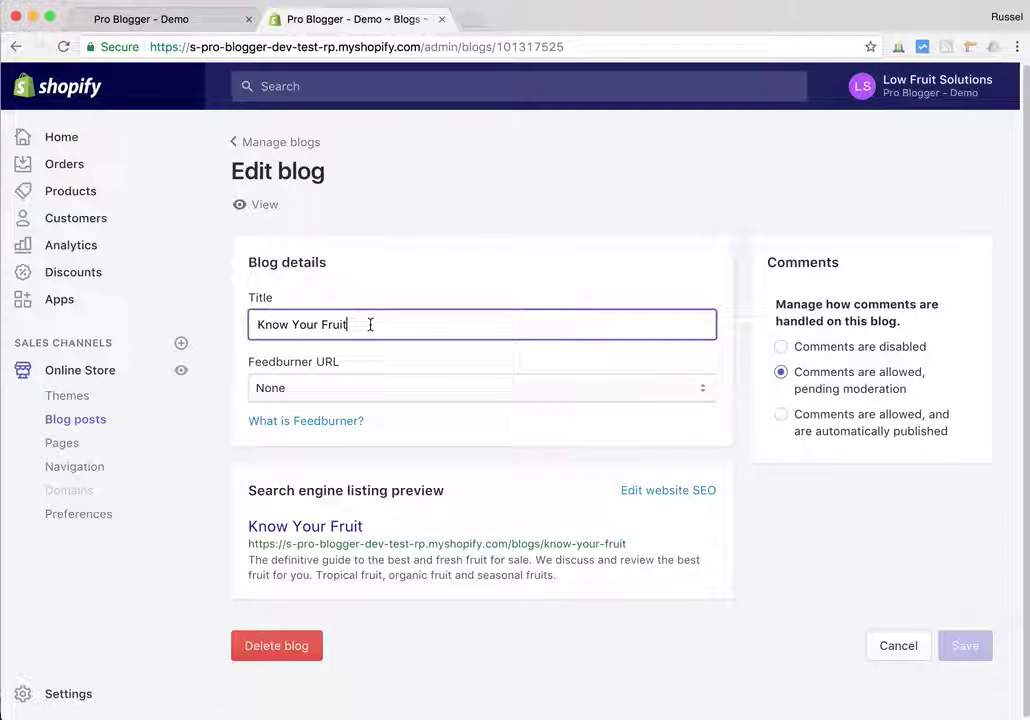
Open the live Health benefits of Pineapples article and highlight the know-your-fruit handle in its address.
{"action": "left_click", "coordinate": [182, 24]}
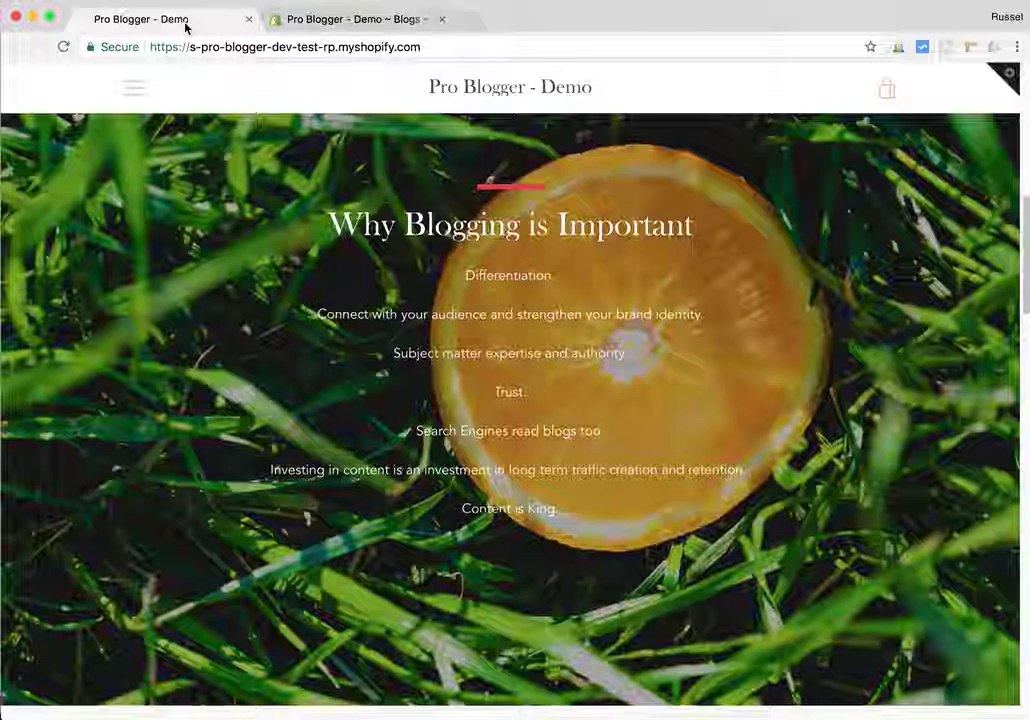
{"action": "scroll", "coordinate": [335, 345], "scroll_direction": "down", "scroll_amount": 10}
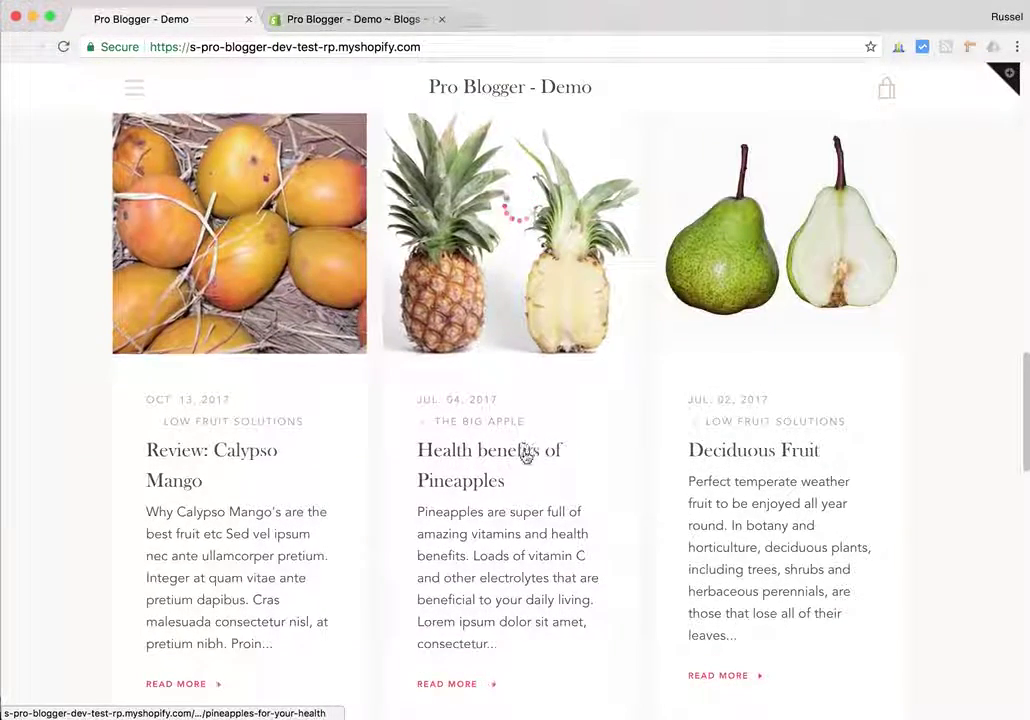
{"action": "left_click", "coordinate": [525, 456]}
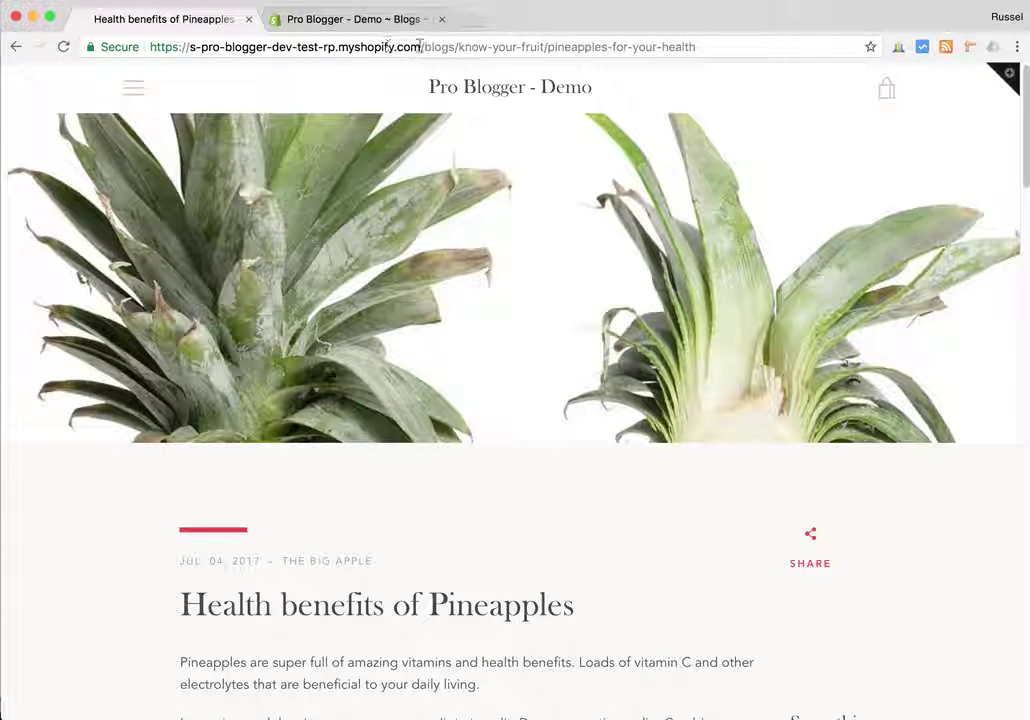
{"action": "left_click_drag", "start_coordinate": [422, 46], "coordinate": [541, 46]}
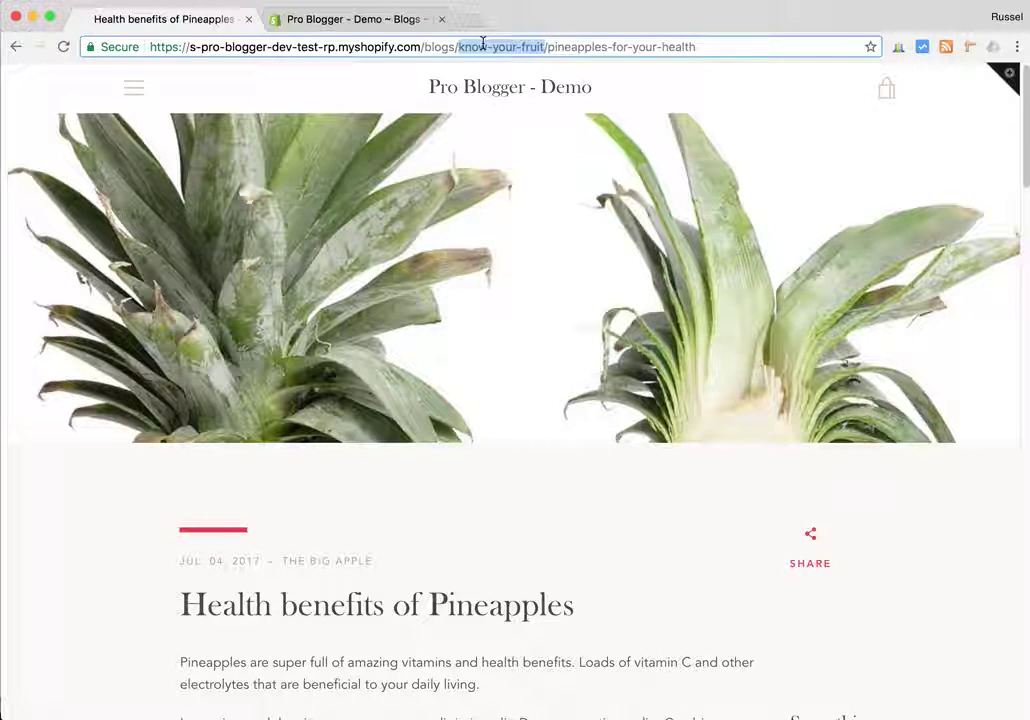
{"action": "left_click", "coordinate": [325, 20]}
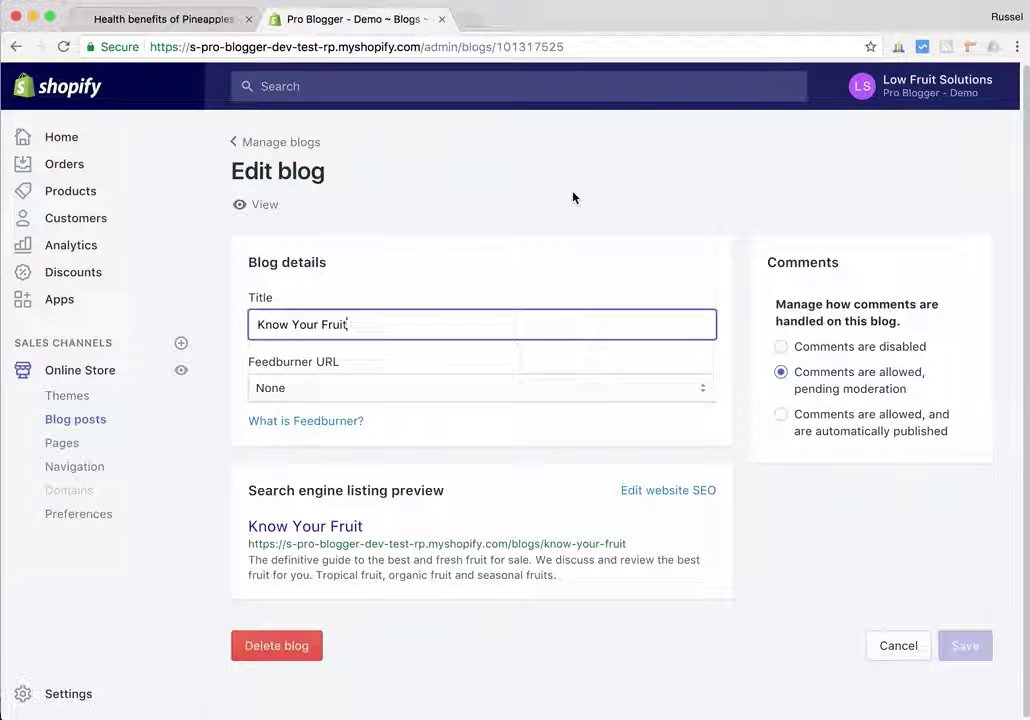
Expand the Know Your Fruit blog's SEO fields and review its page title and 155-character meta description.
{"action": "left_click_drag", "start_coordinate": [366, 324], "coordinate": [238, 332]}
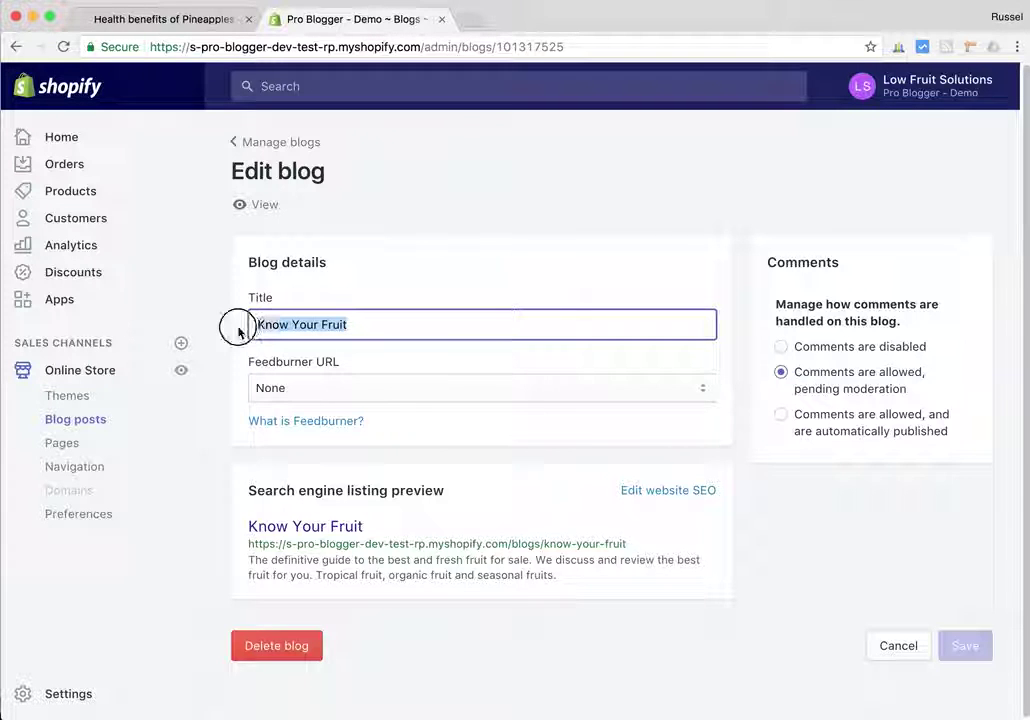
{"action": "left_click", "coordinate": [686, 497]}
{"action": "scroll", "coordinate": [742, 527], "scroll_direction": "down", "scroll_amount": 3}
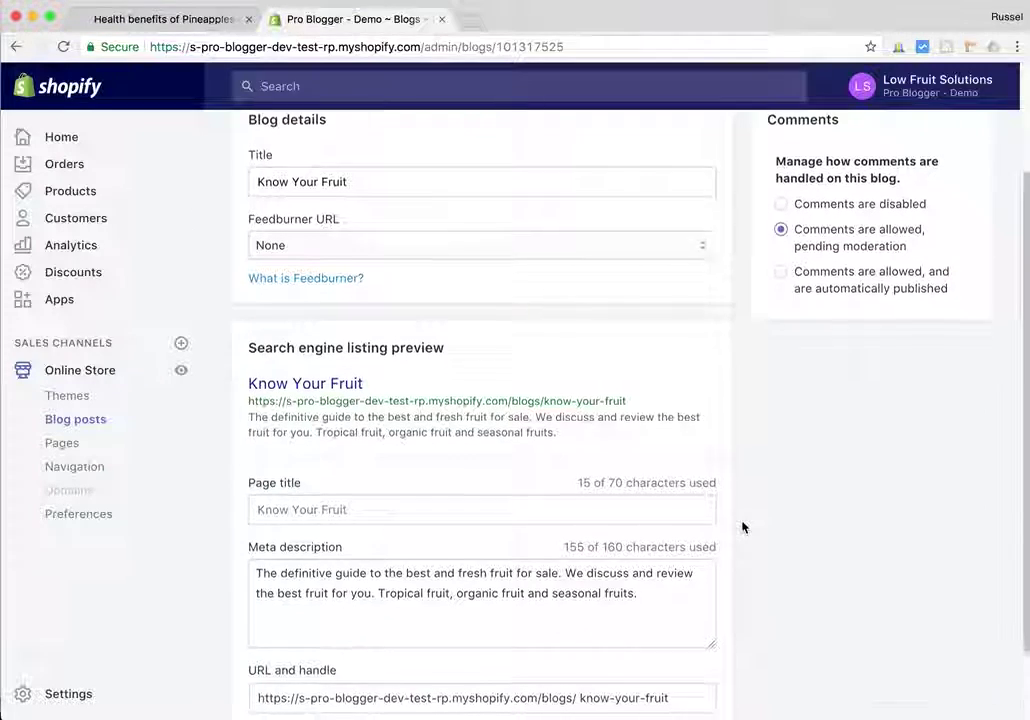
{"action": "scroll", "coordinate": [742, 527], "scroll_direction": "down", "scroll_amount": 2}
{"action": "left_click", "coordinate": [386, 425]}
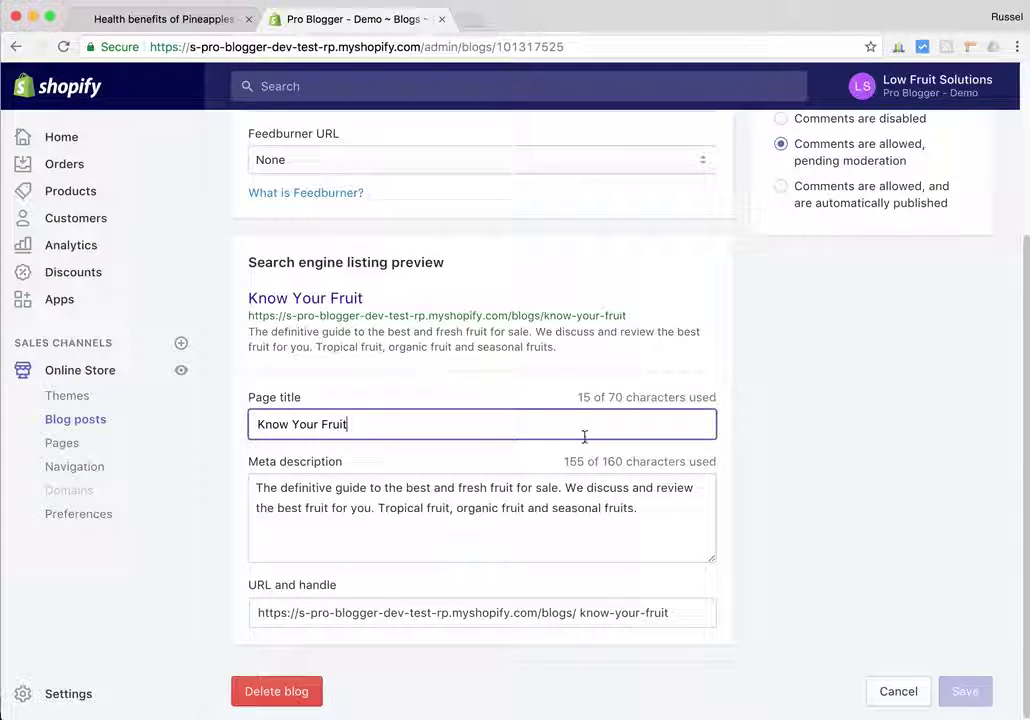
{"action": "left_click_drag", "start_coordinate": [645, 510], "coordinate": [255, 486]}
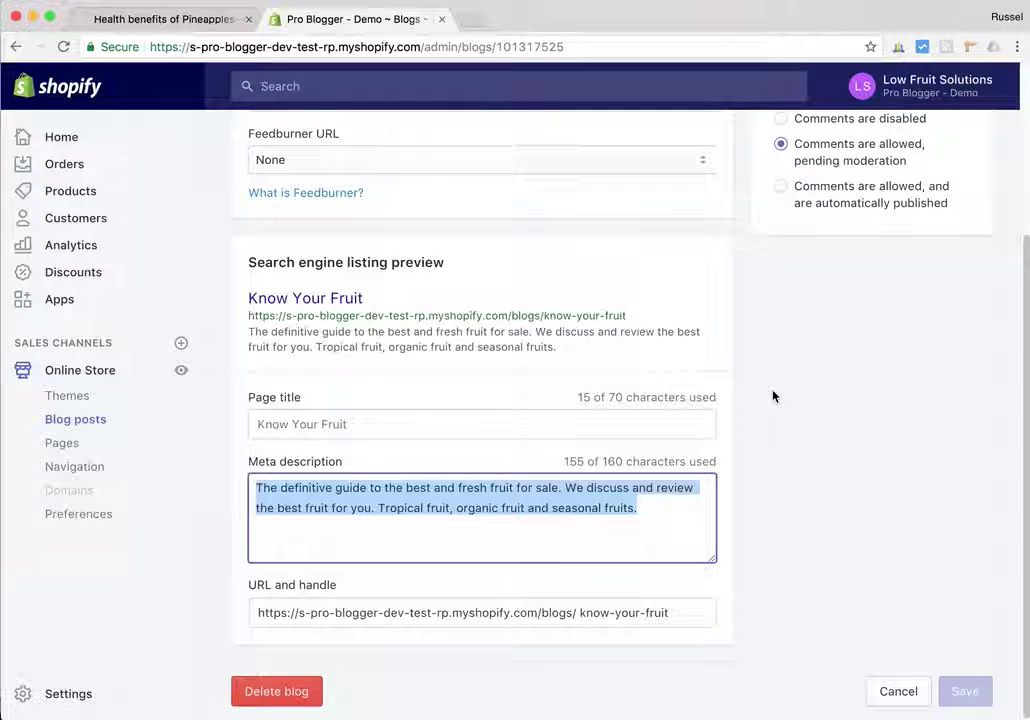
{"action": "left_click", "coordinate": [528, 502]}
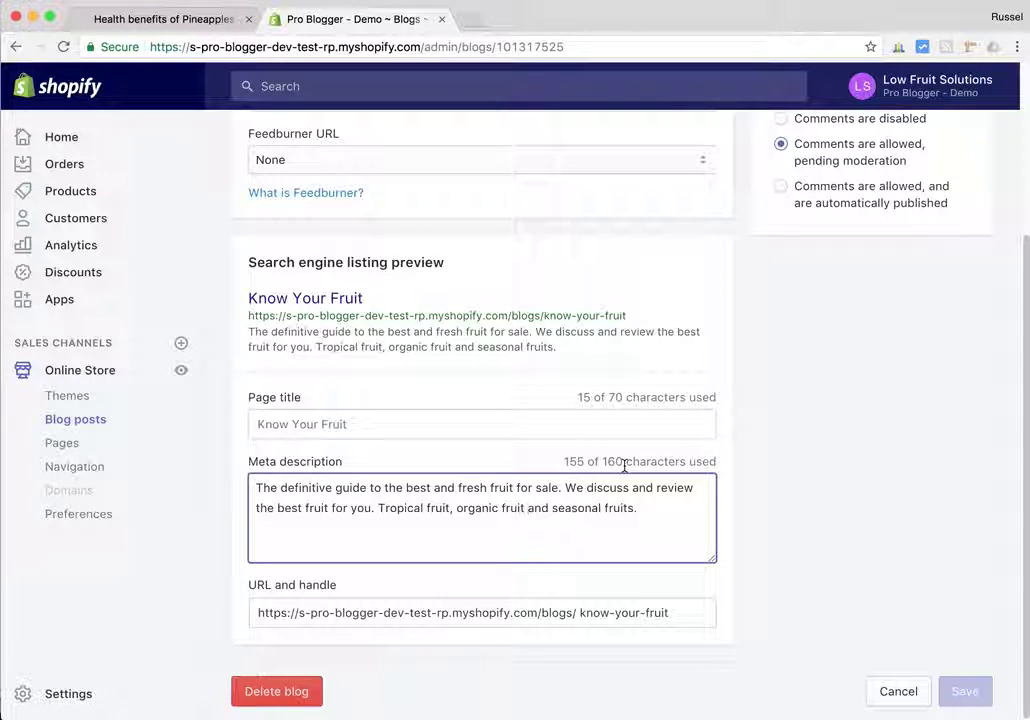
{"action": "scroll", "coordinate": [736, 463], "scroll_direction": "up", "scroll_amount": 5}
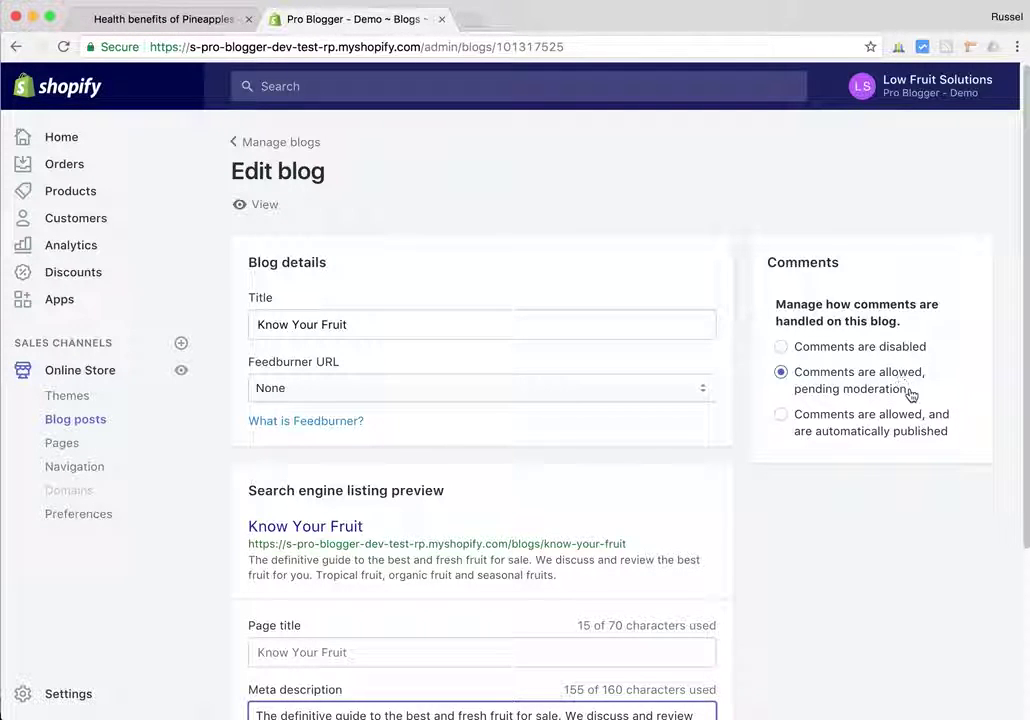
Return to the Manage blogs list showing Know Your Fruit with Pending Moderation comments.
{"action": "left_click", "coordinate": [284, 143]}
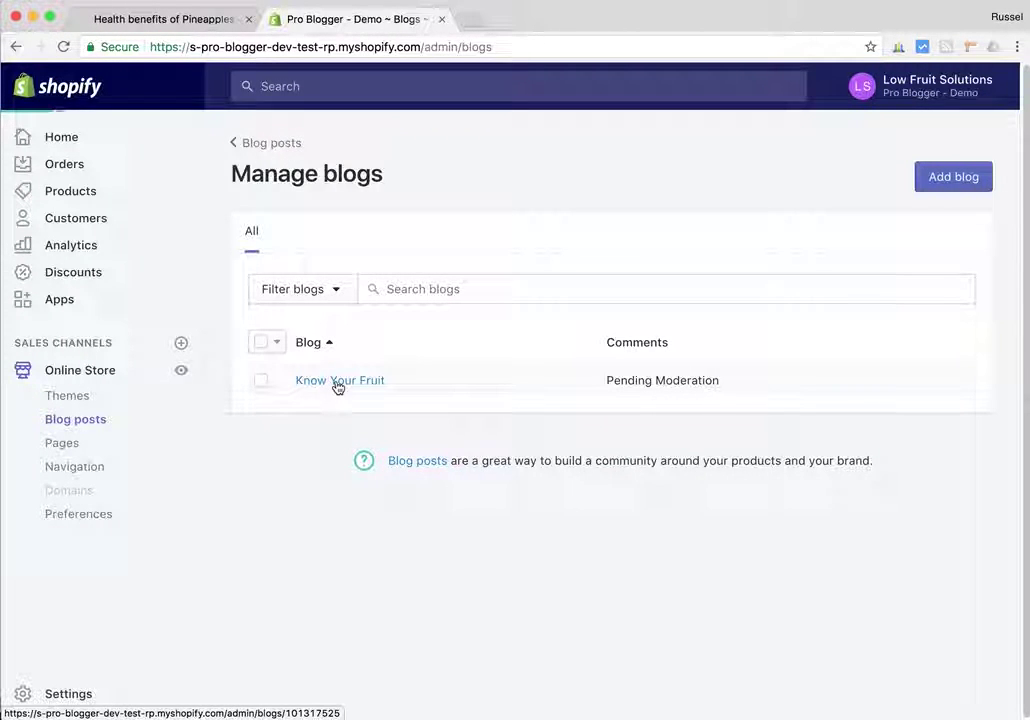
Go from Know Your Fruit's settings back to the blog posts and open Health benefits of Pineapples.
{"action": "left_click", "coordinate": [337, 386]}
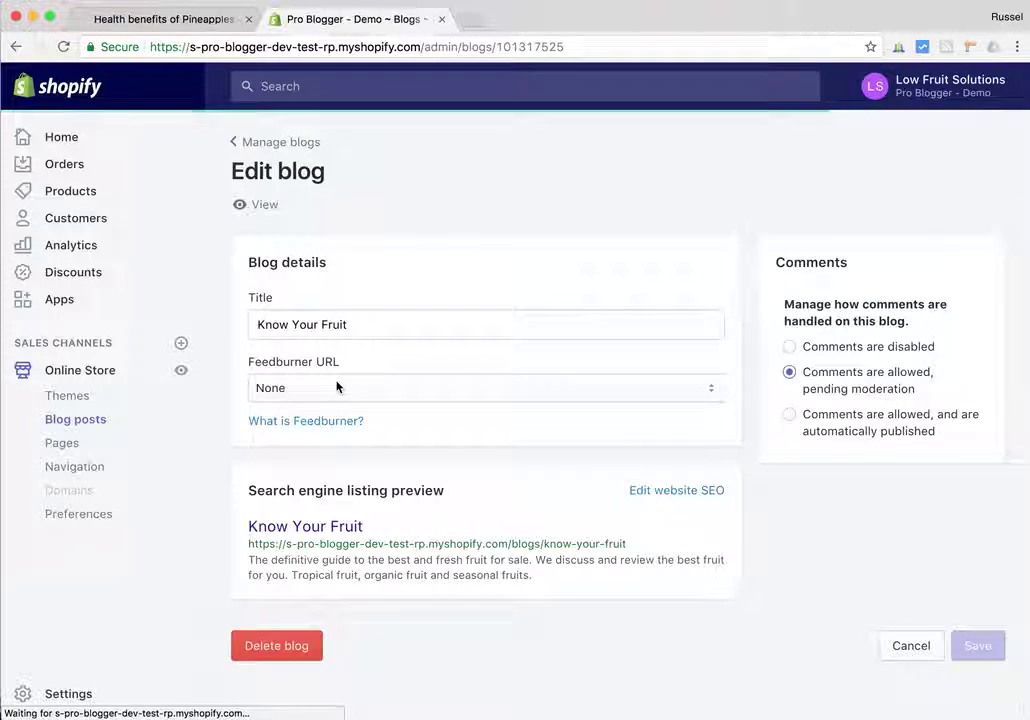
{"action": "left_click", "coordinate": [257, 149]}
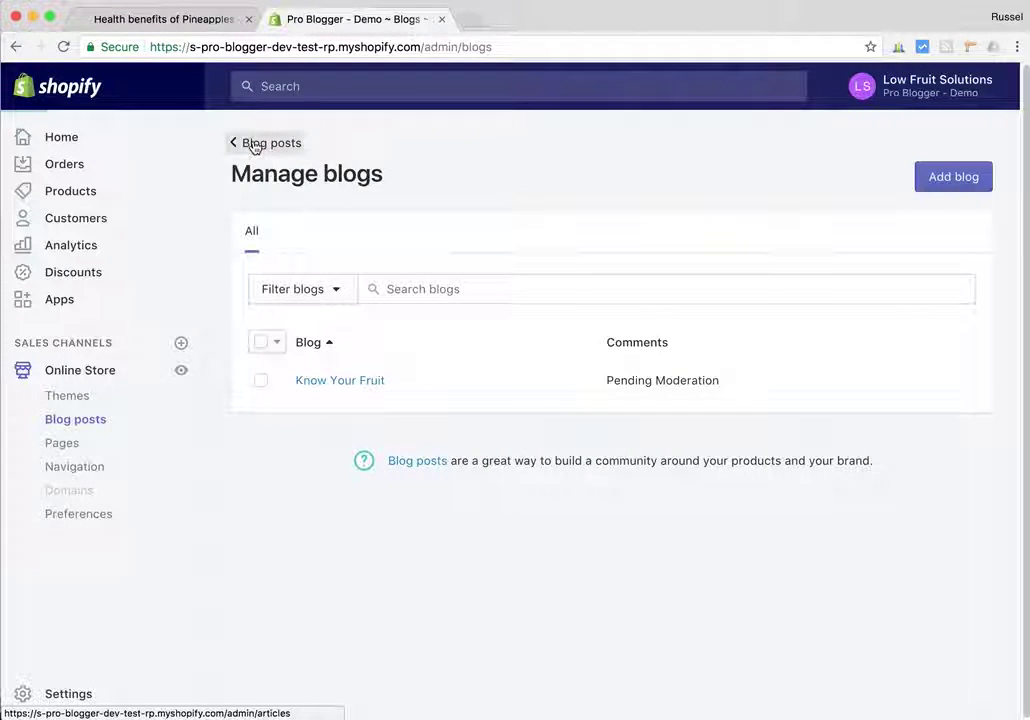
{"action": "left_click", "coordinate": [255, 145]}
{"action": "scroll", "coordinate": [480, 390], "scroll_direction": "down", "scroll_amount": 2}
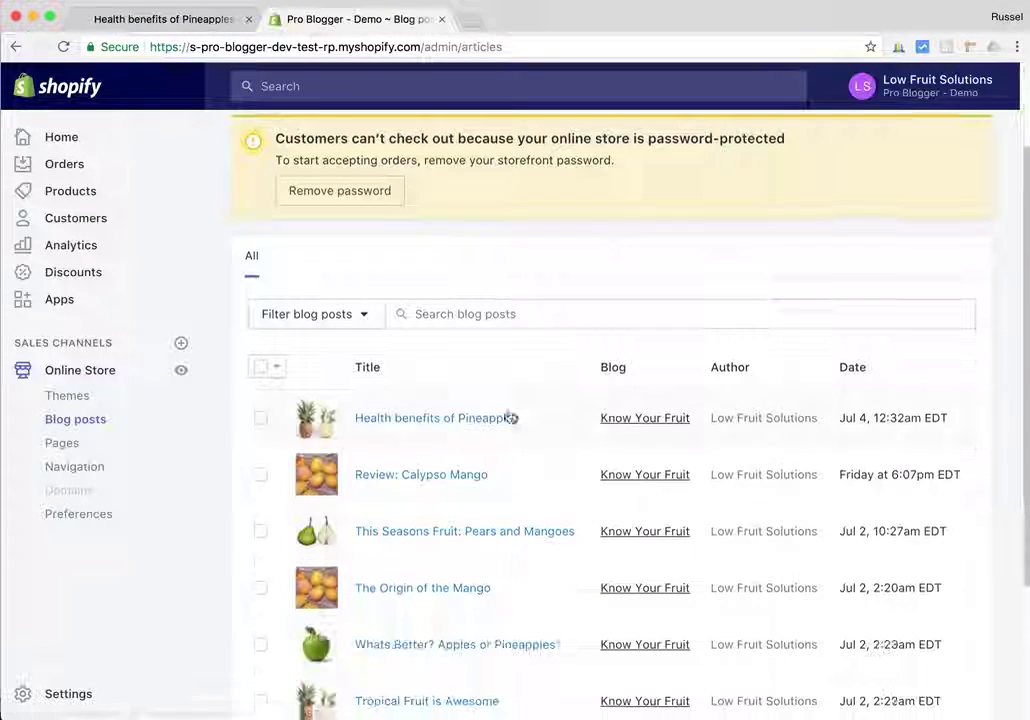
{"action": "left_click", "coordinate": [432, 420]}
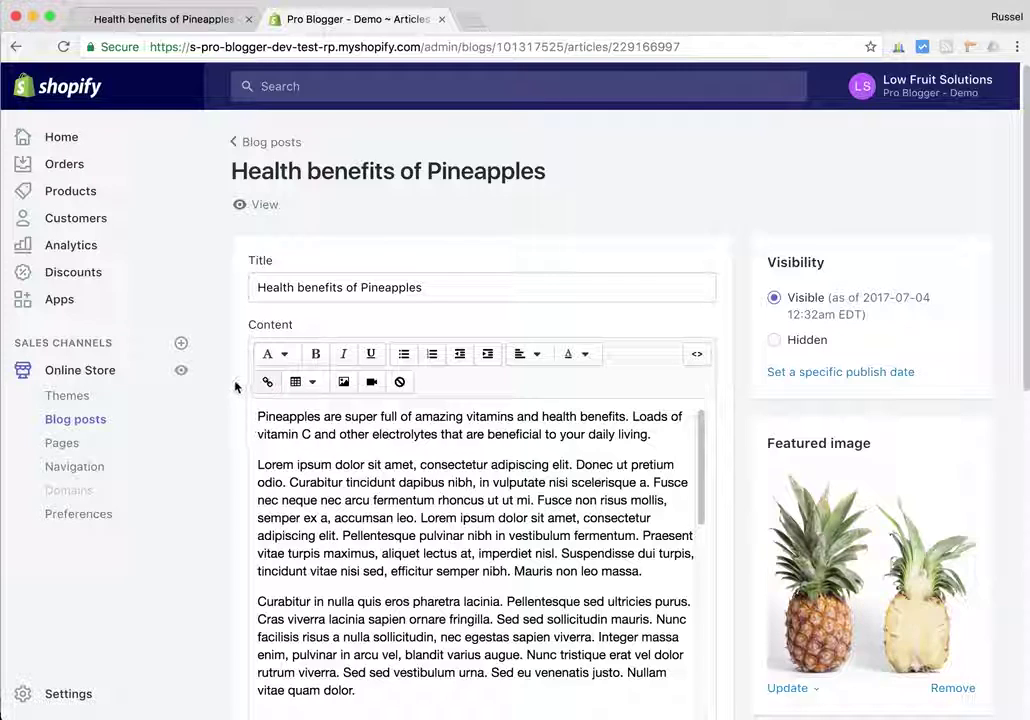
Review the Health benefits of Pineapples title and scroll its content down to the green apple image.
{"action": "scroll", "coordinate": [236, 385], "scroll_direction": "down", "scroll_amount": 1}
{"action": "left_click", "coordinate": [451, 255]}
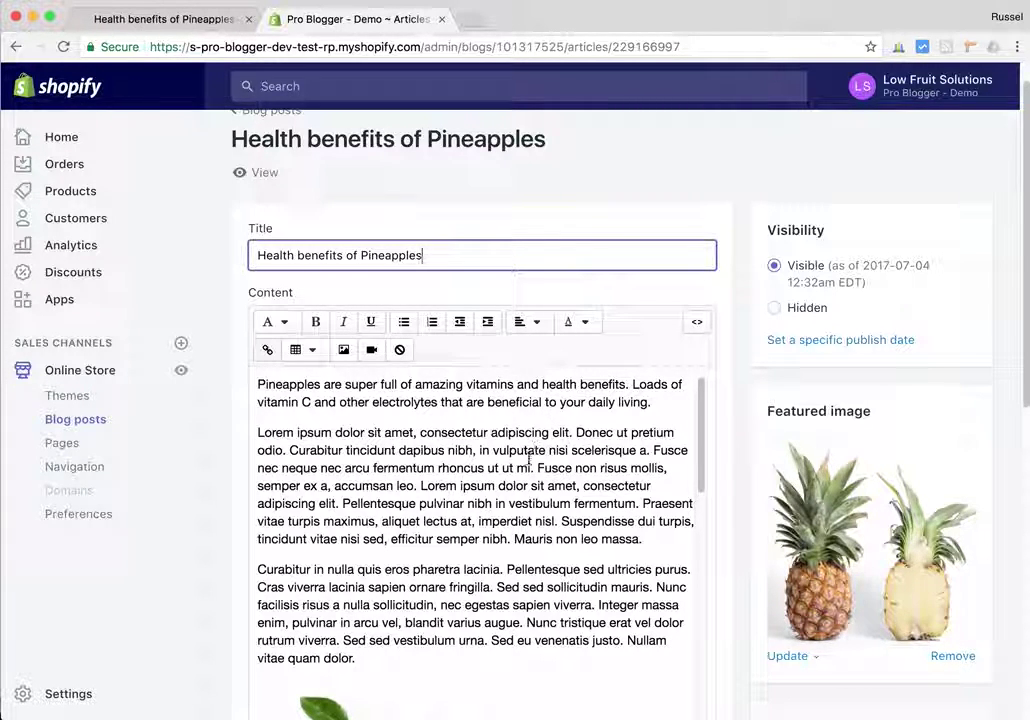
{"action": "scroll", "coordinate": [529, 457], "scroll_direction": "down", "scroll_amount": 1}
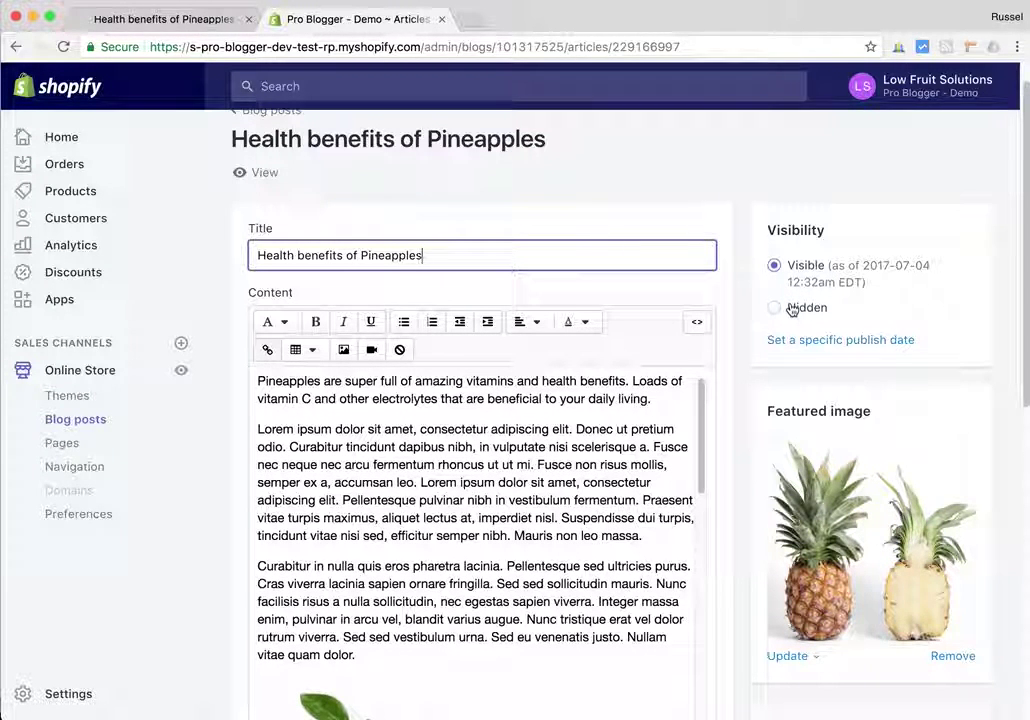
{"action": "scroll", "coordinate": [460, 423], "scroll_direction": "down", "scroll_amount": 5}
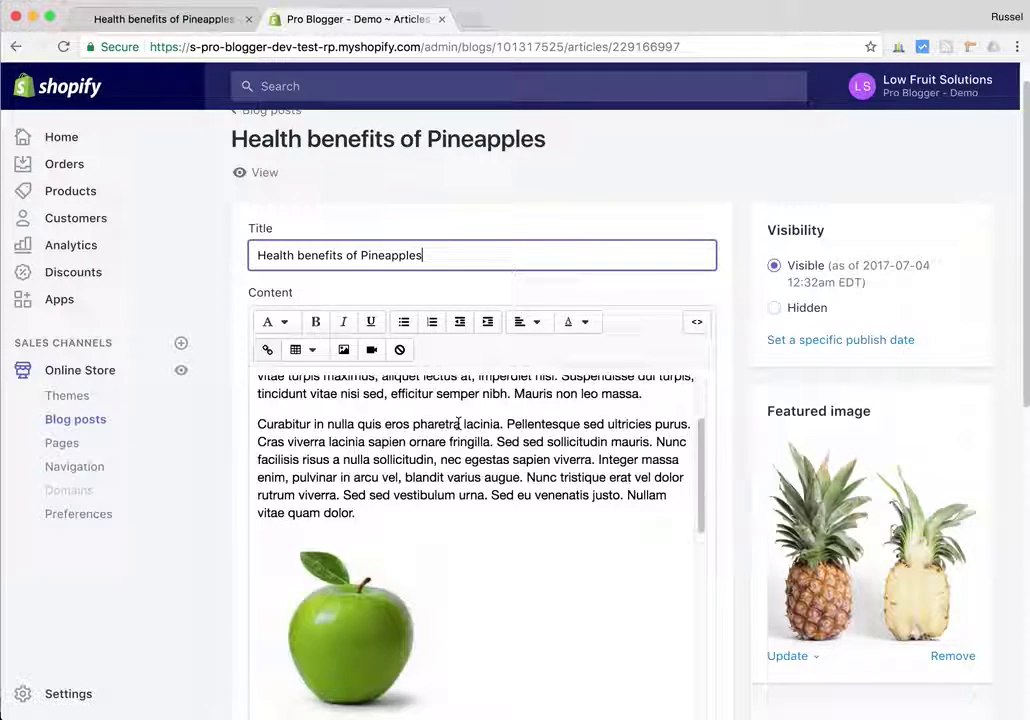
{"action": "scroll", "coordinate": [357, 445], "scroll_direction": "up", "scroll_amount": 8}
{"action": "scroll", "coordinate": [357, 445], "scroll_direction": "down", "scroll_amount": 9}
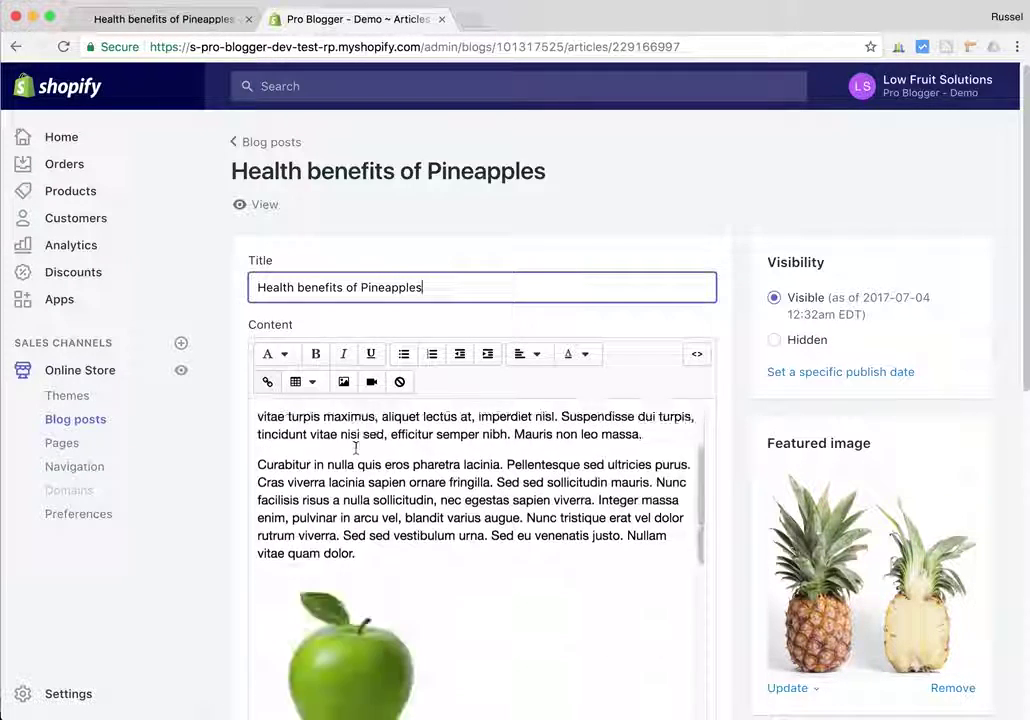
{"action": "left_click", "coordinate": [352, 467]}
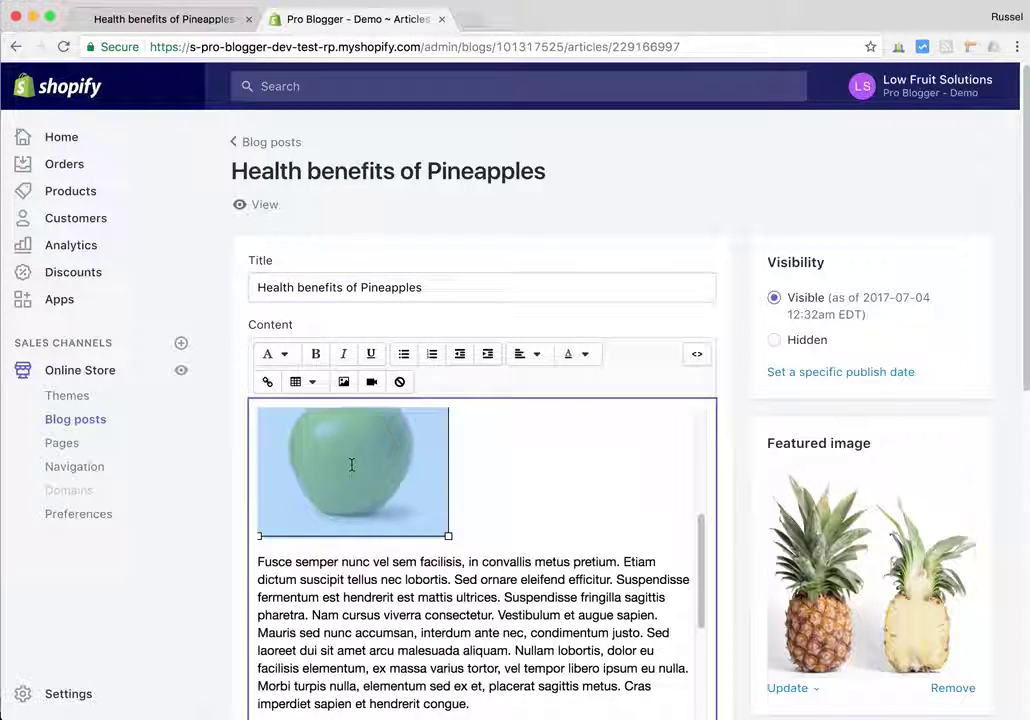
{"action": "scroll", "coordinate": [735, 463], "scroll_direction": "down", "scroll_amount": 1}
{"action": "scroll", "coordinate": [735, 463], "scroll_direction": "up", "scroll_amount": 1}
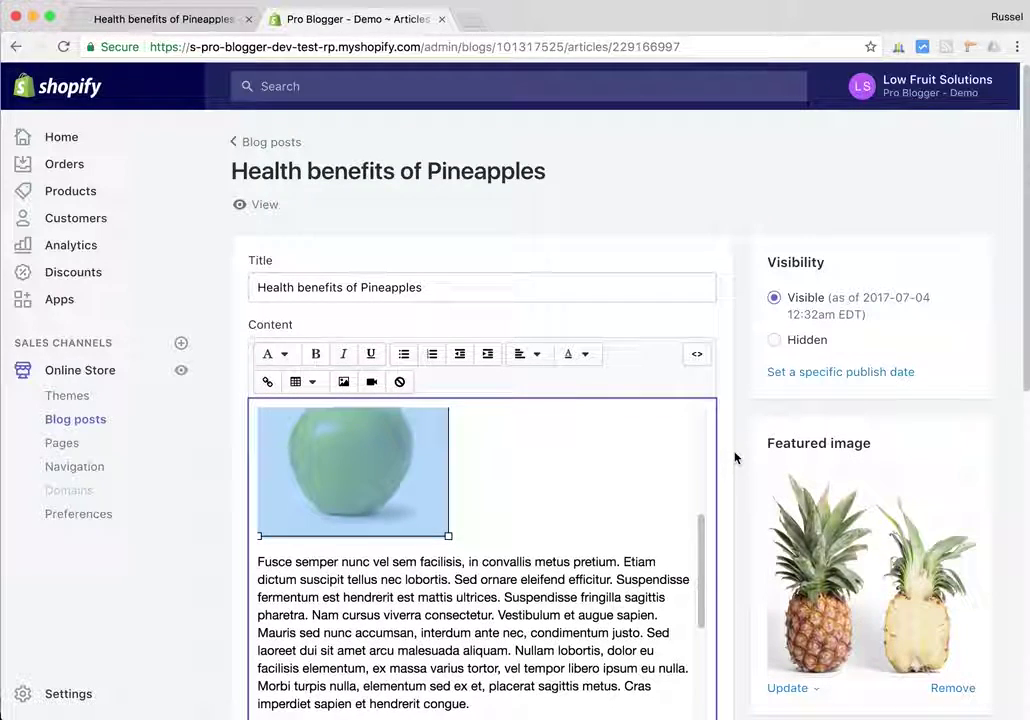
{"action": "left_click", "coordinate": [344, 380]}
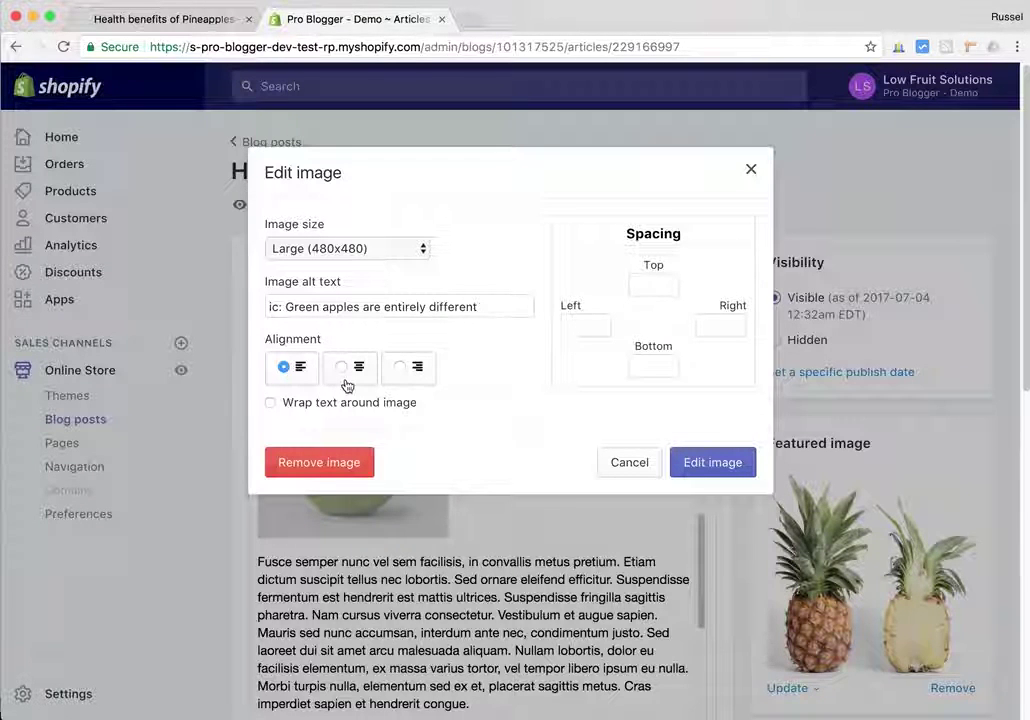
{"action": "left_click", "coordinate": [423, 248]}
{"action": "left_click", "coordinate": [476, 248]}
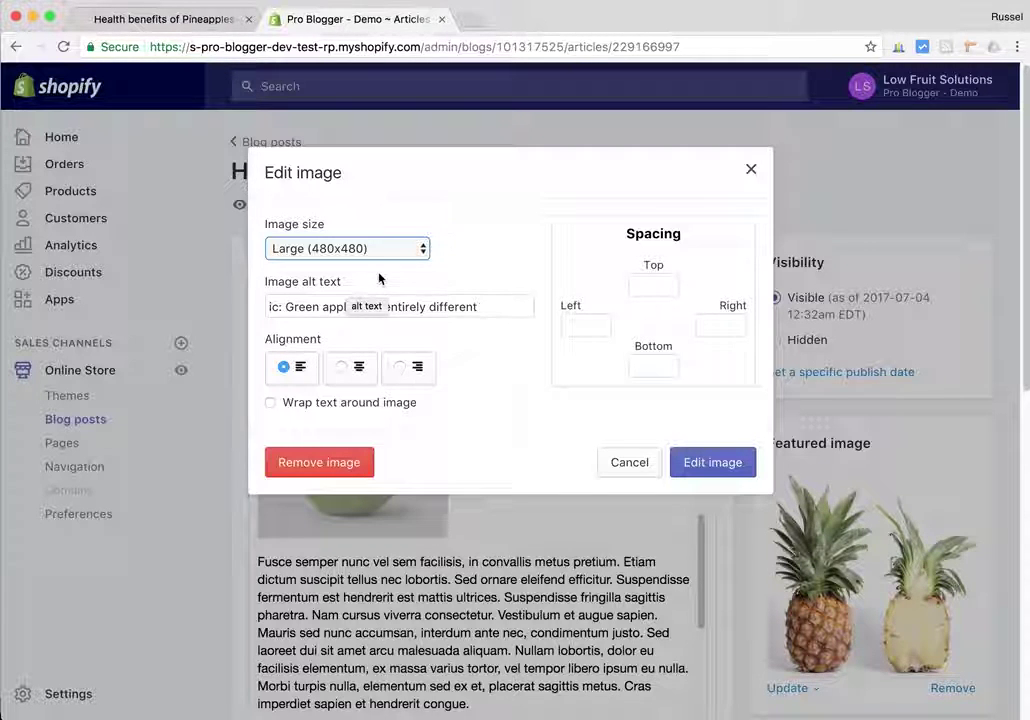
{"action": "left_click", "coordinate": [277, 309]}
{"action": "type", "text": "ic:"}
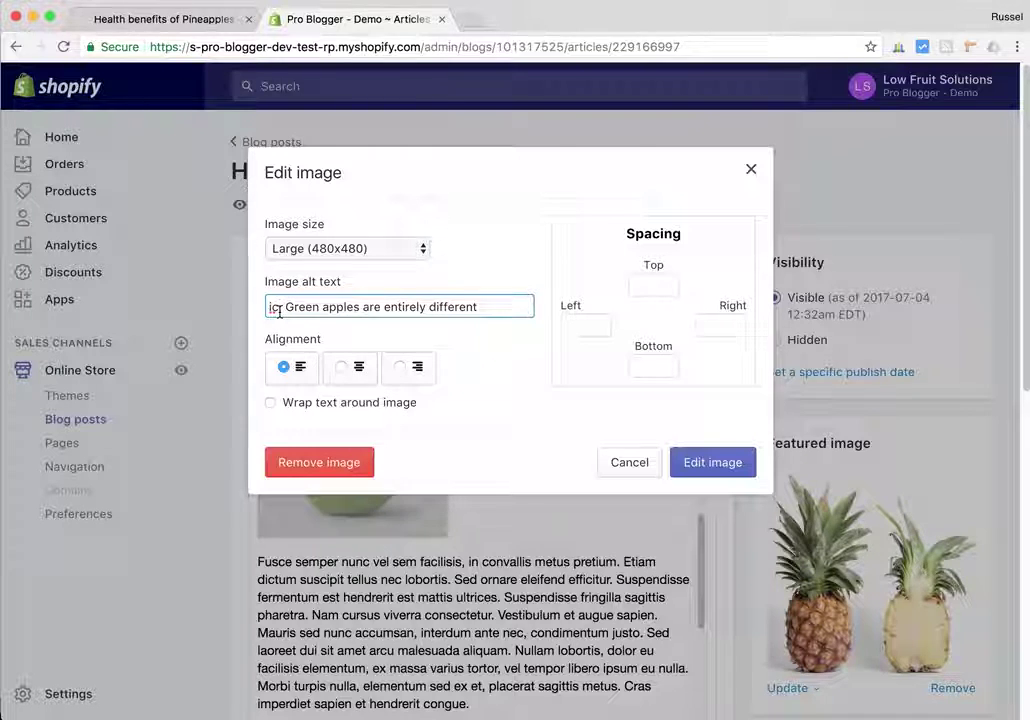
{"action": "left_click", "coordinate": [284, 308]}
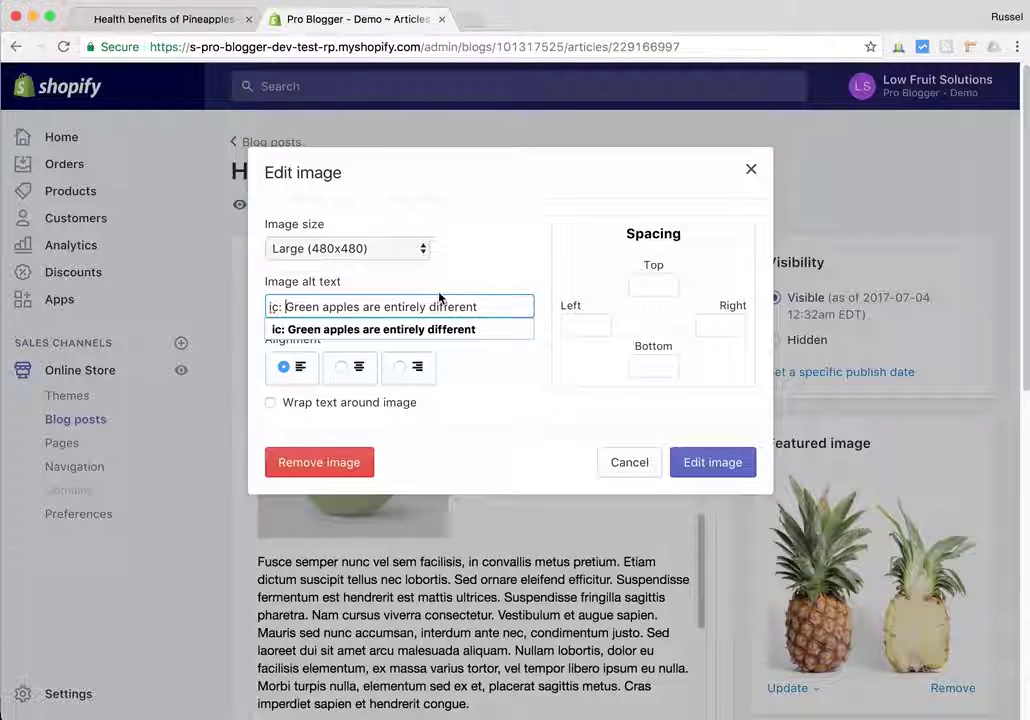
{"action": "left_click", "coordinate": [485, 269]}
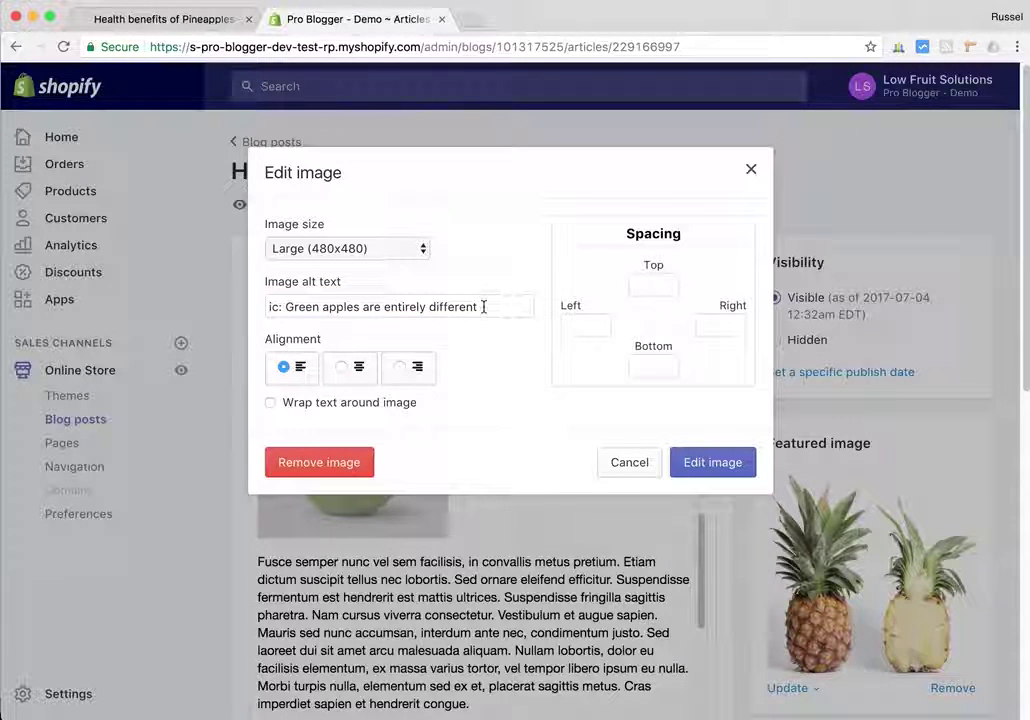
{"action": "left_click", "coordinate": [483, 306]}
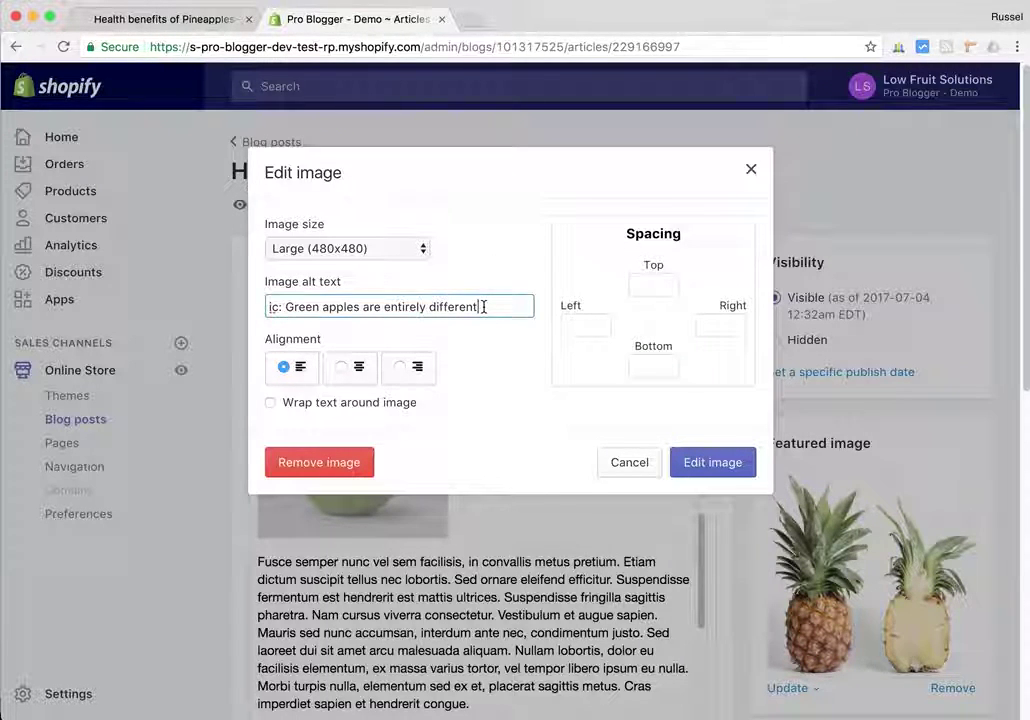
{"action": "left_click", "coordinate": [624, 466]}
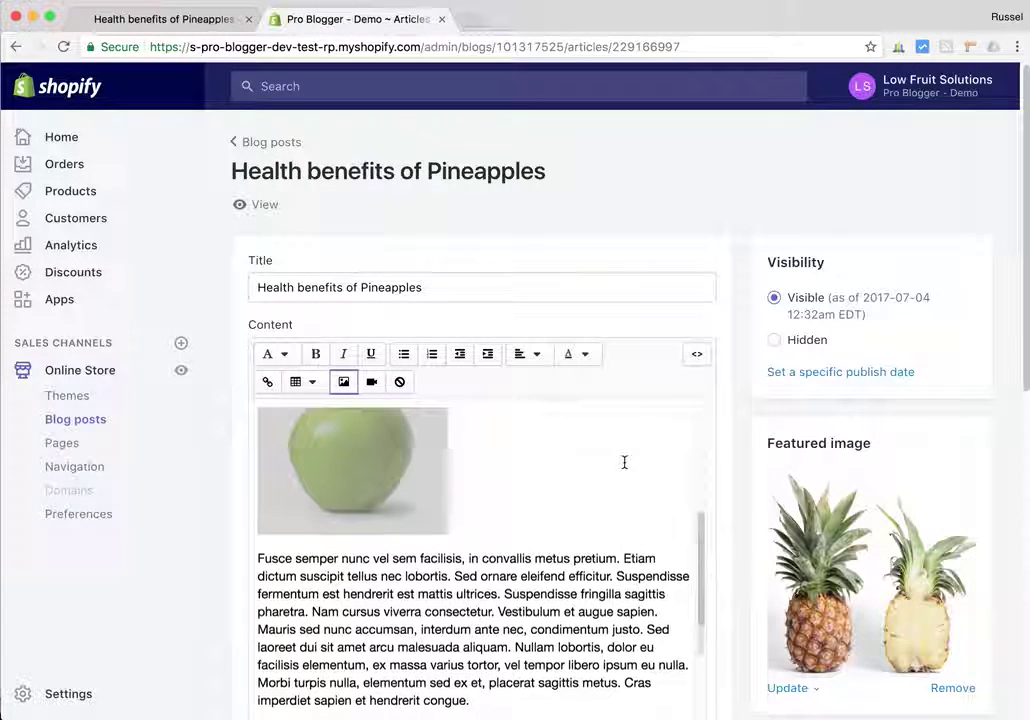
{"action": "scroll", "coordinate": [624, 462], "scroll_direction": "down", "scroll_amount": 1}
{"action": "scroll", "coordinate": [624, 462], "scroll_direction": "up", "scroll_amount": 2}
{"action": "scroll", "coordinate": [740, 472], "scroll_direction": "down", "scroll_amount": 3}
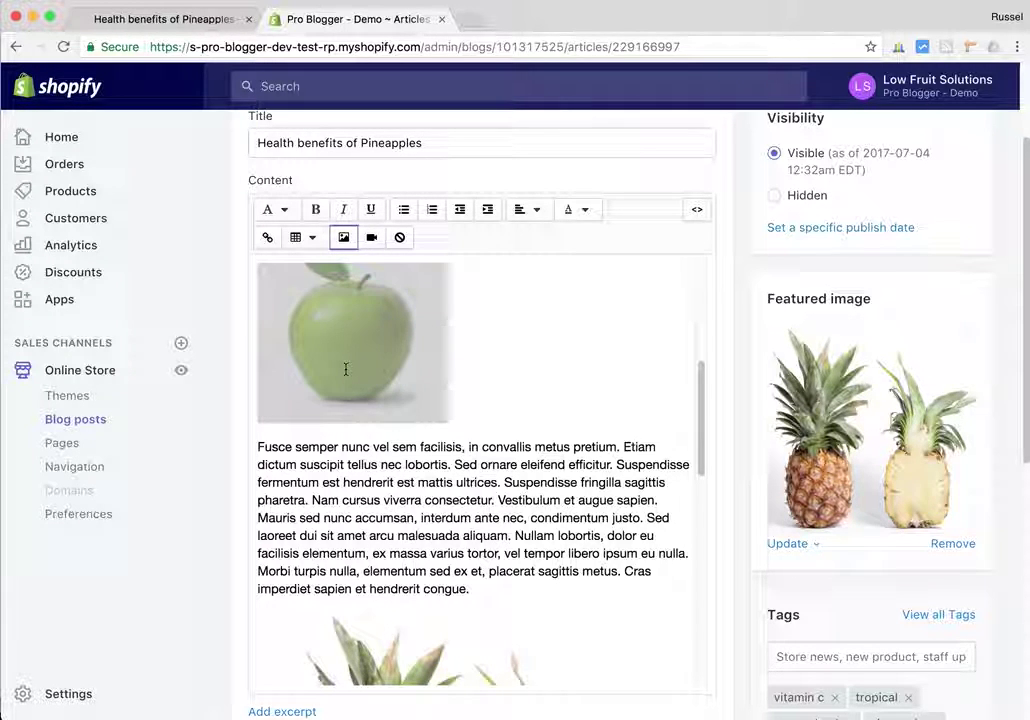
{"action": "scroll", "coordinate": [524, 438], "scroll_direction": "down", "scroll_amount": 5}
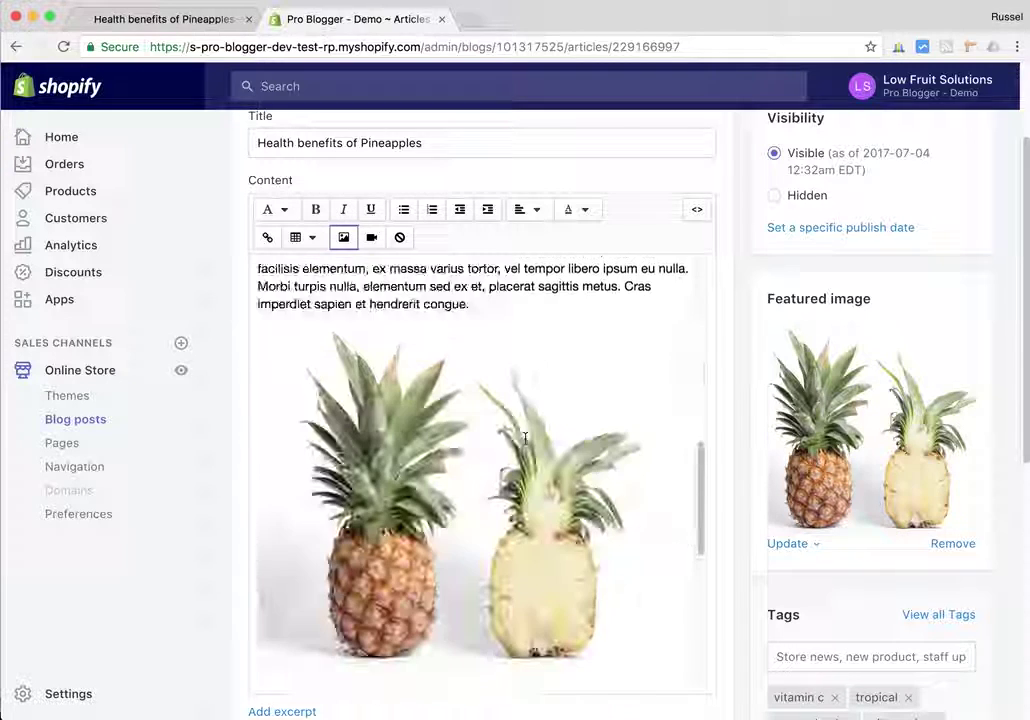
{"action": "scroll", "coordinate": [500, 425], "scroll_direction": "down", "scroll_amount": 1}
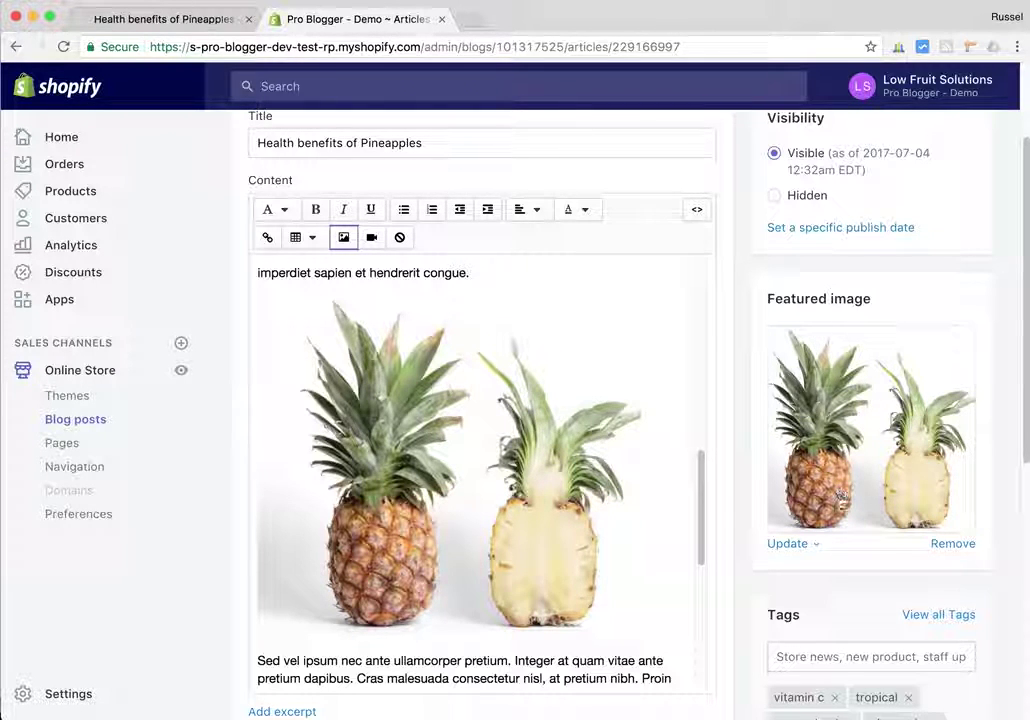
Check the pineapple featured image's alt text 'health benefits of pineapples', then close the image window.
{"action": "left_click", "coordinate": [814, 544]}
{"action": "left_click", "coordinate": [775, 609]}
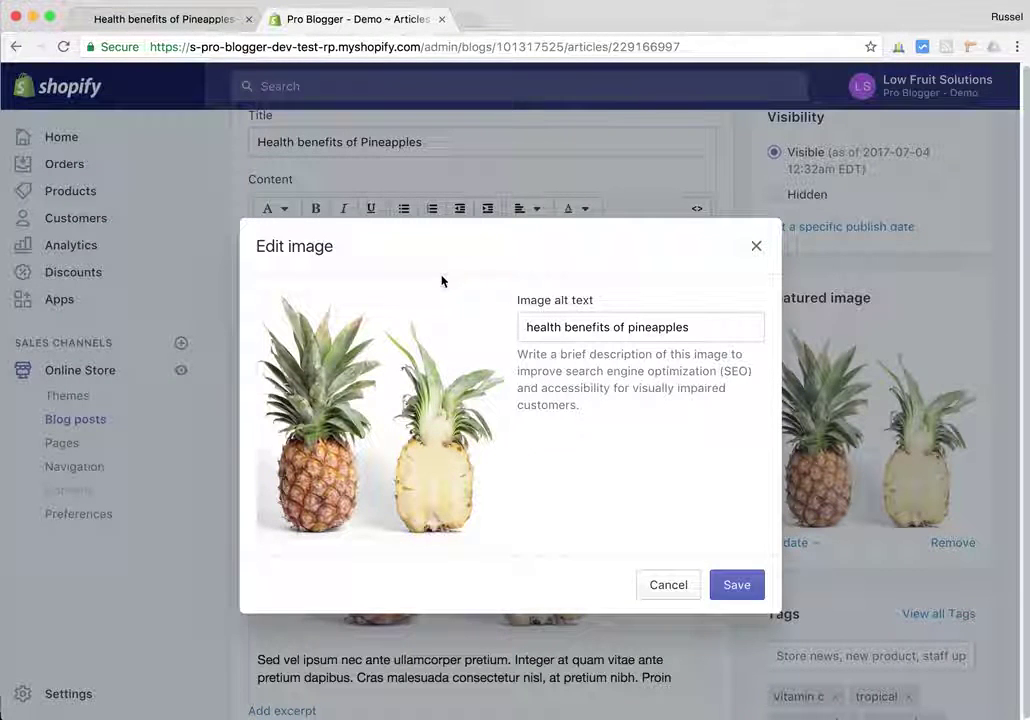
{"action": "left_click", "coordinate": [706, 329]}
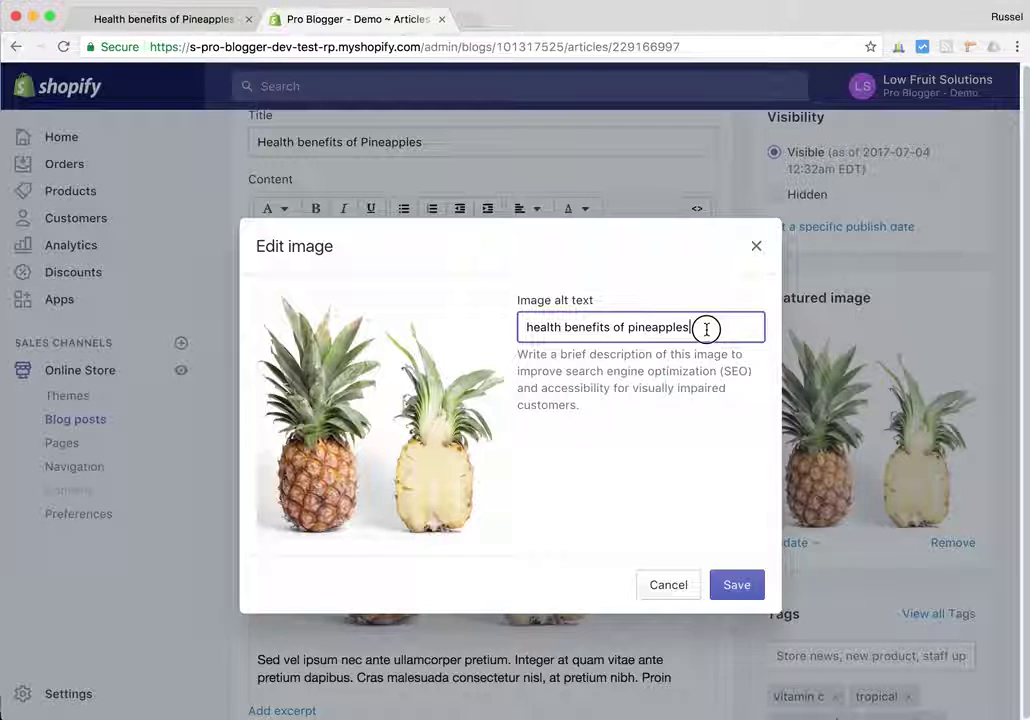
{"action": "left_click", "coordinate": [757, 247]}
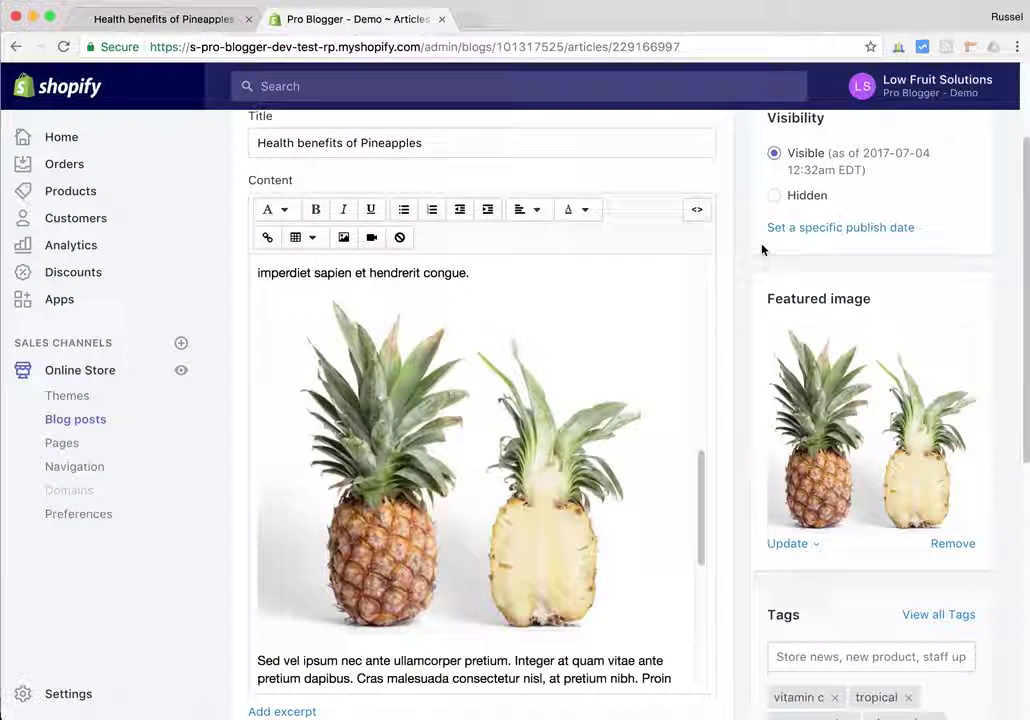
{"action": "scroll", "coordinate": [745, 368], "scroll_direction": "down", "scroll_amount": 3}
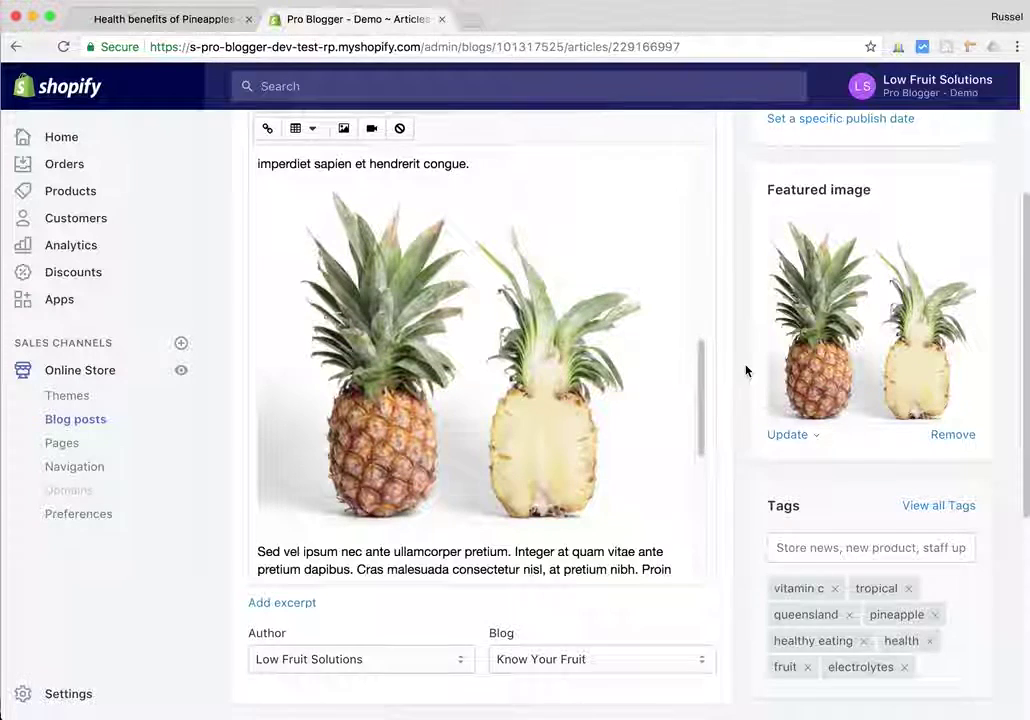
{"action": "scroll", "coordinate": [745, 368], "scroll_direction": "down", "scroll_amount": 3}
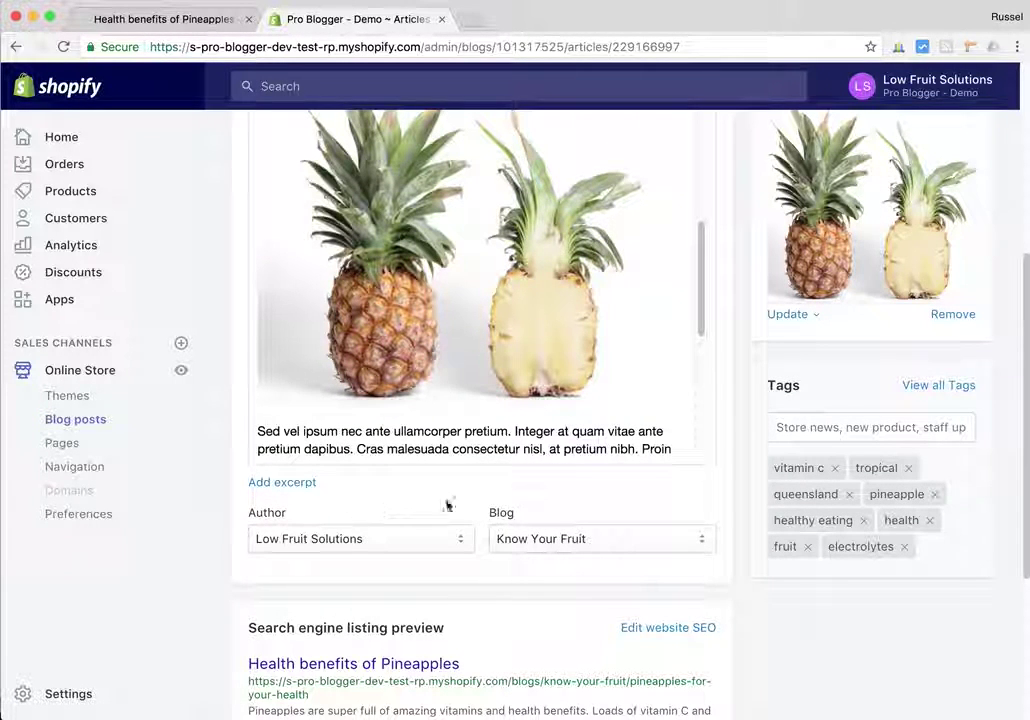
{"action": "scroll", "coordinate": [548, 483], "scroll_direction": "down", "scroll_amount": 2}
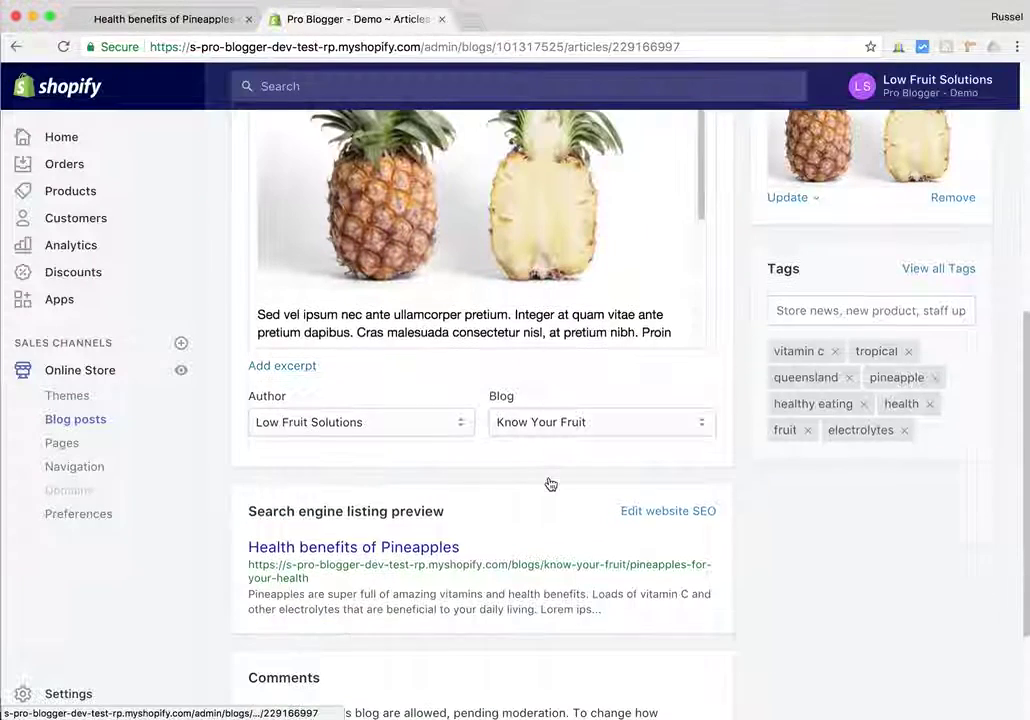
{"action": "scroll", "coordinate": [551, 485], "scroll_direction": "up", "scroll_amount": 3}
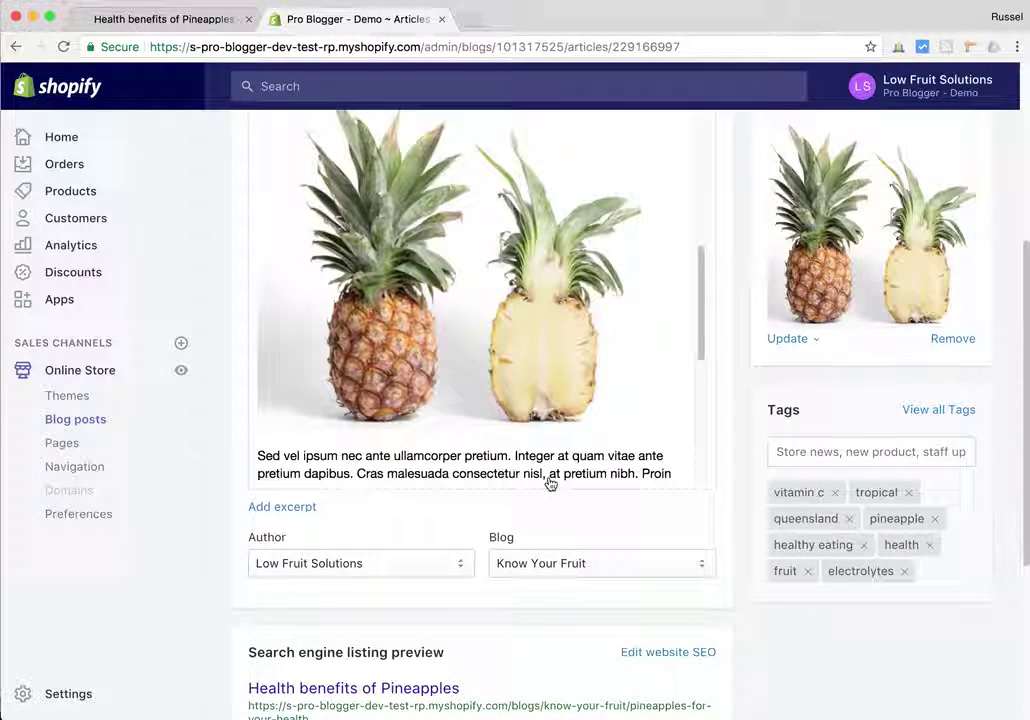
{"action": "left_click", "coordinate": [790, 451]}
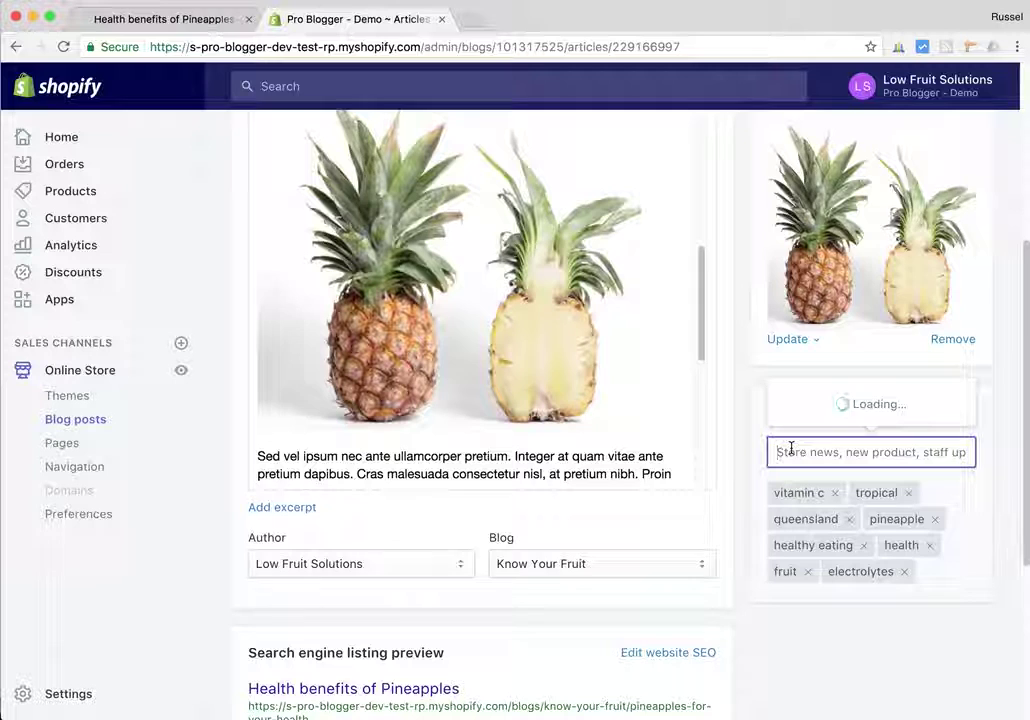
{"action": "left_click", "coordinate": [761, 448]}
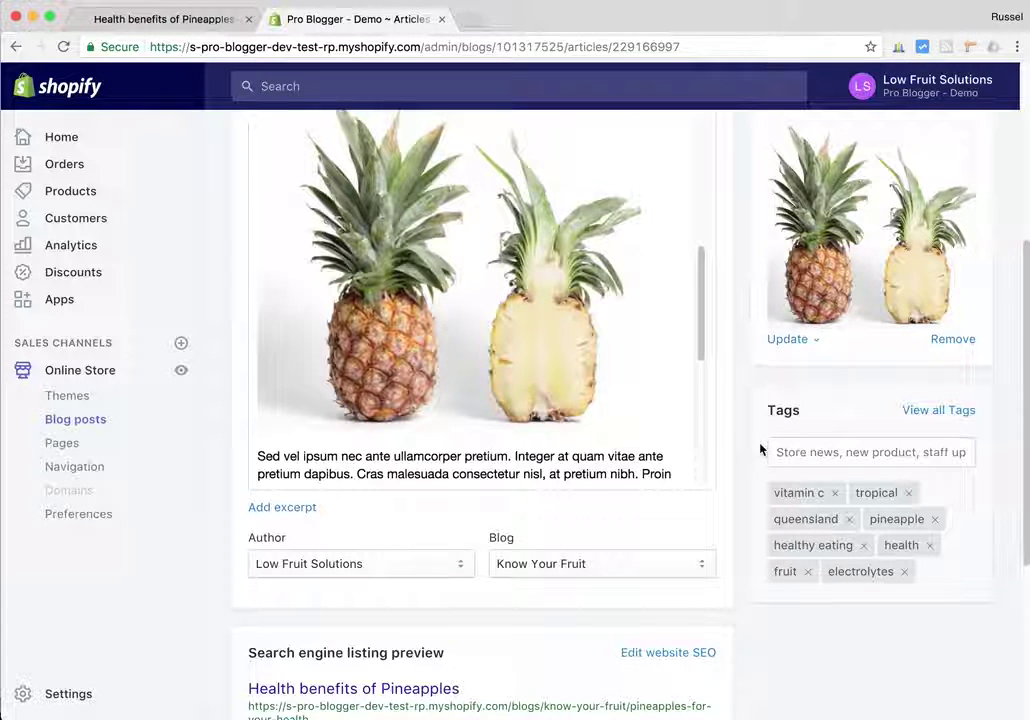
{"action": "left_click", "coordinate": [776, 453]}
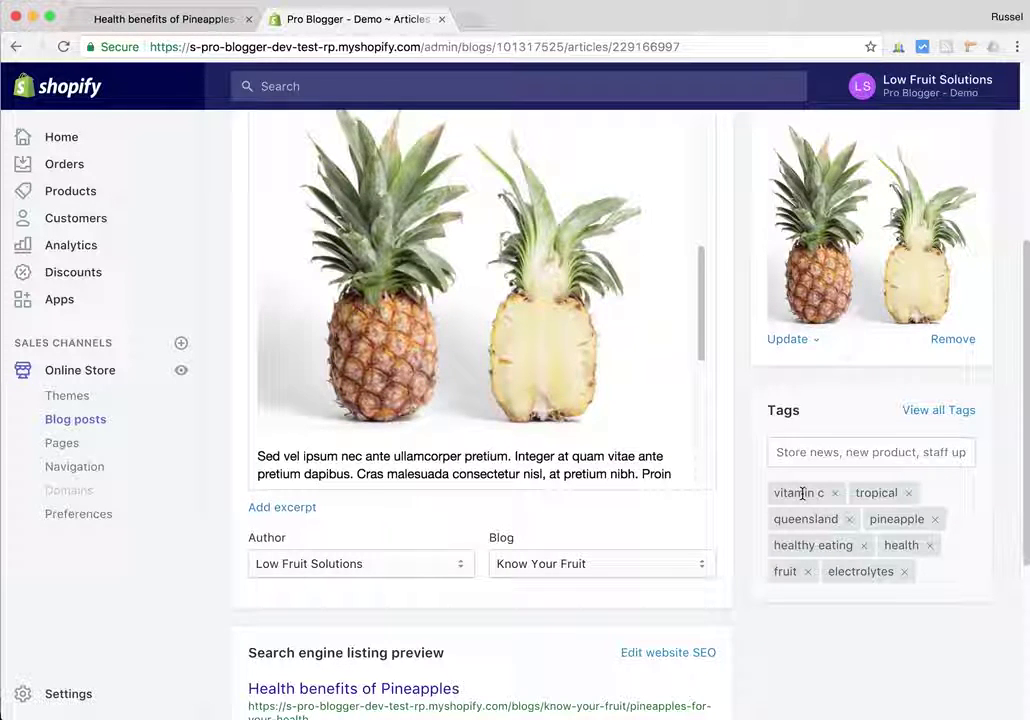
{"action": "scroll", "coordinate": [641, 543], "scroll_direction": "down", "scroll_amount": 3}
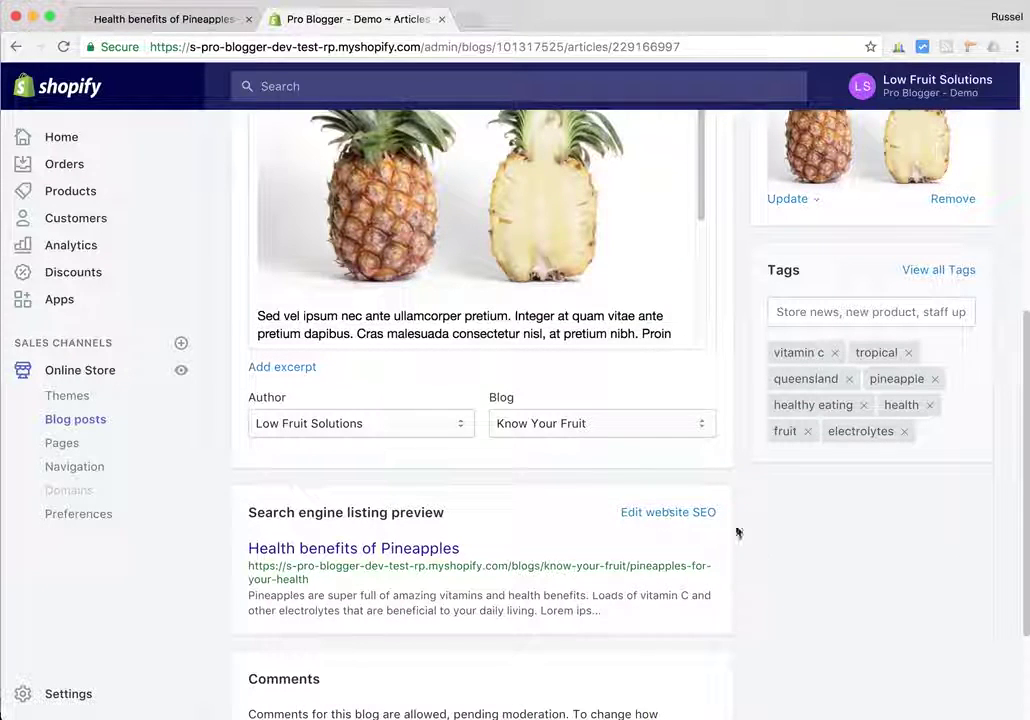
Expand the pineapple post's SEO fields and check the pineapples-for-your-health URL handle.
{"action": "left_click", "coordinate": [669, 513]}
{"action": "scroll", "coordinate": [706, 540], "scroll_direction": "down", "scroll_amount": 3}
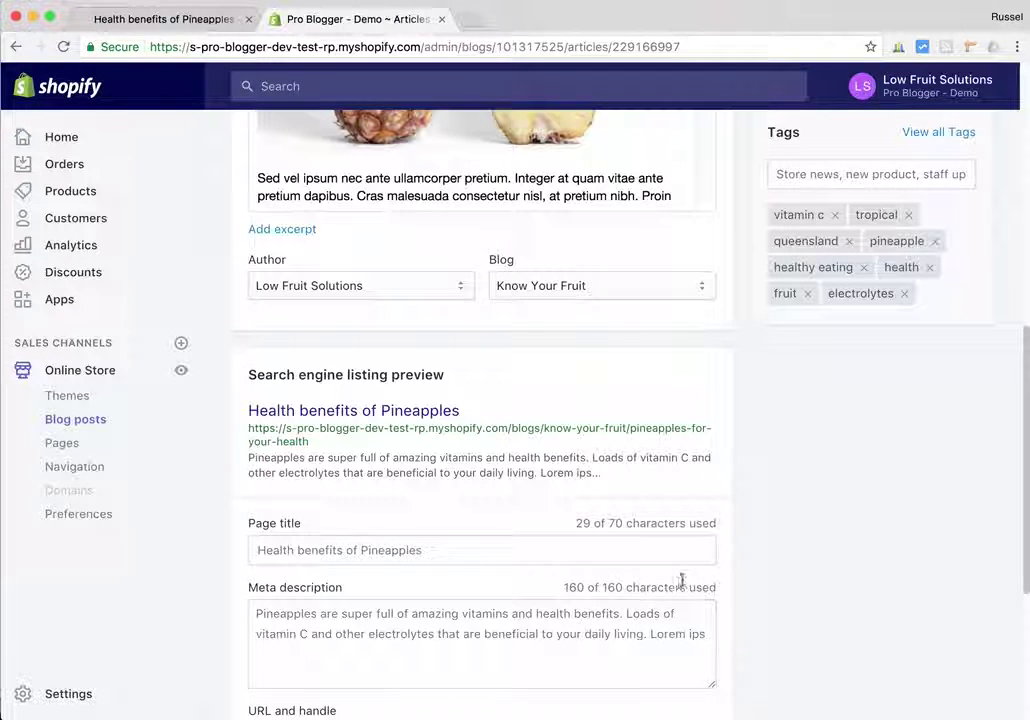
{"action": "scroll", "coordinate": [700, 548], "scroll_direction": "down", "scroll_amount": 3}
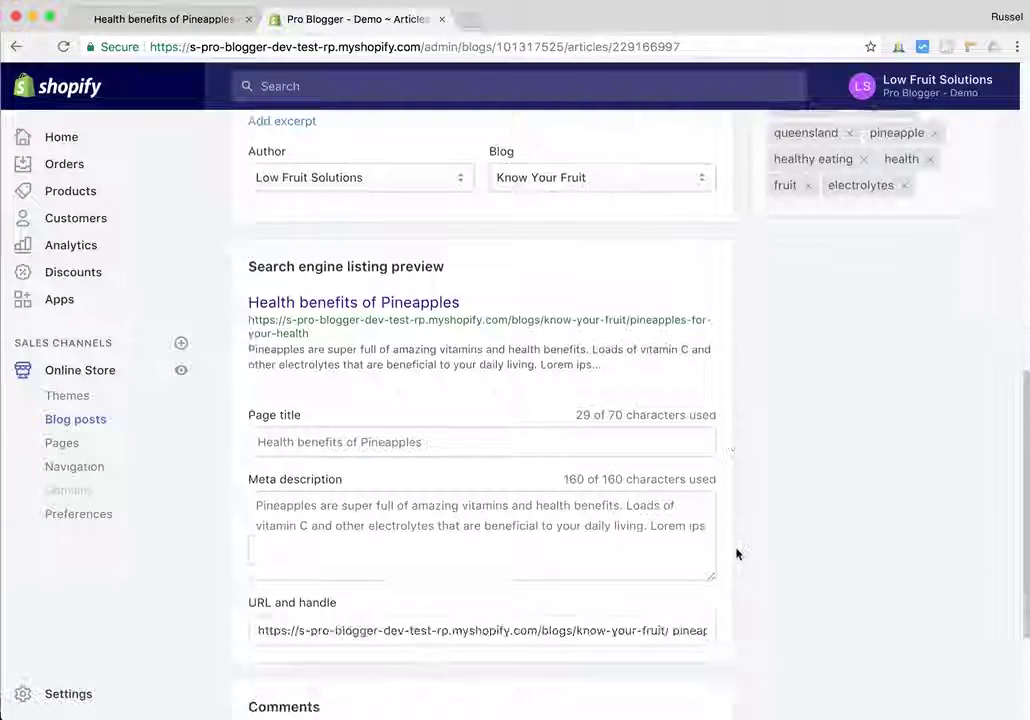
{"action": "scroll", "coordinate": [736, 555], "scroll_direction": "down", "scroll_amount": 1}
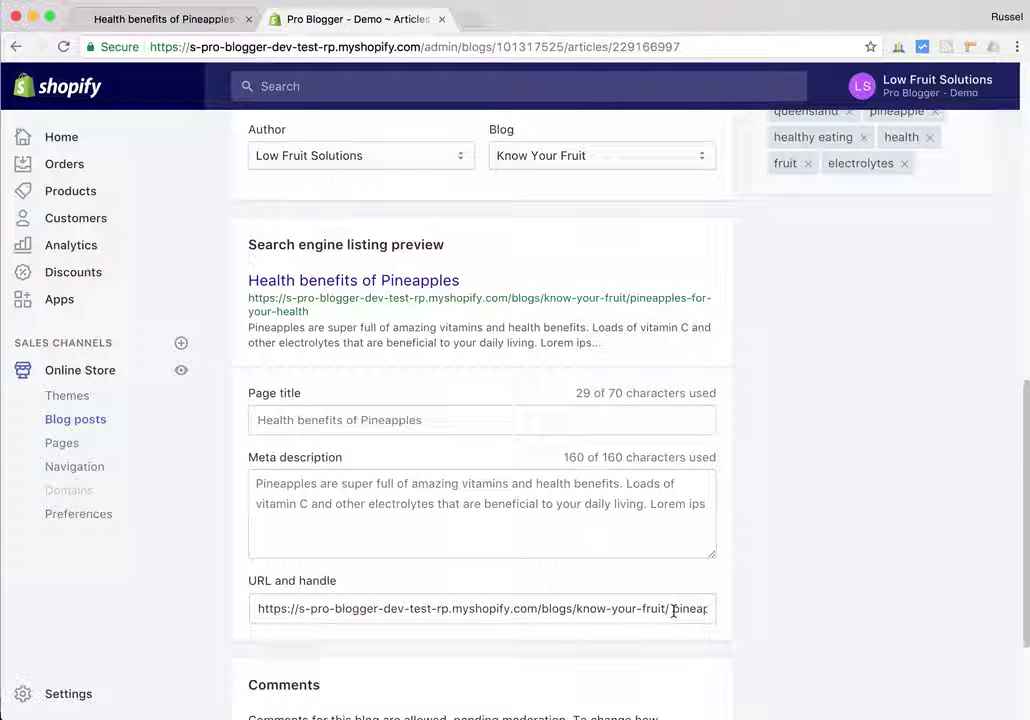
{"action": "mouse_move", "coordinate": [672, 610]}
{"action": "left_mouse_down"}
{"action": "mouse_move", "coordinate": [598, 609]}
{"action": "mouse_move", "coordinate": [816, 609]}
{"action": "mouse_move", "coordinate": [645, 609]}
{"action": "left_mouse_up"}
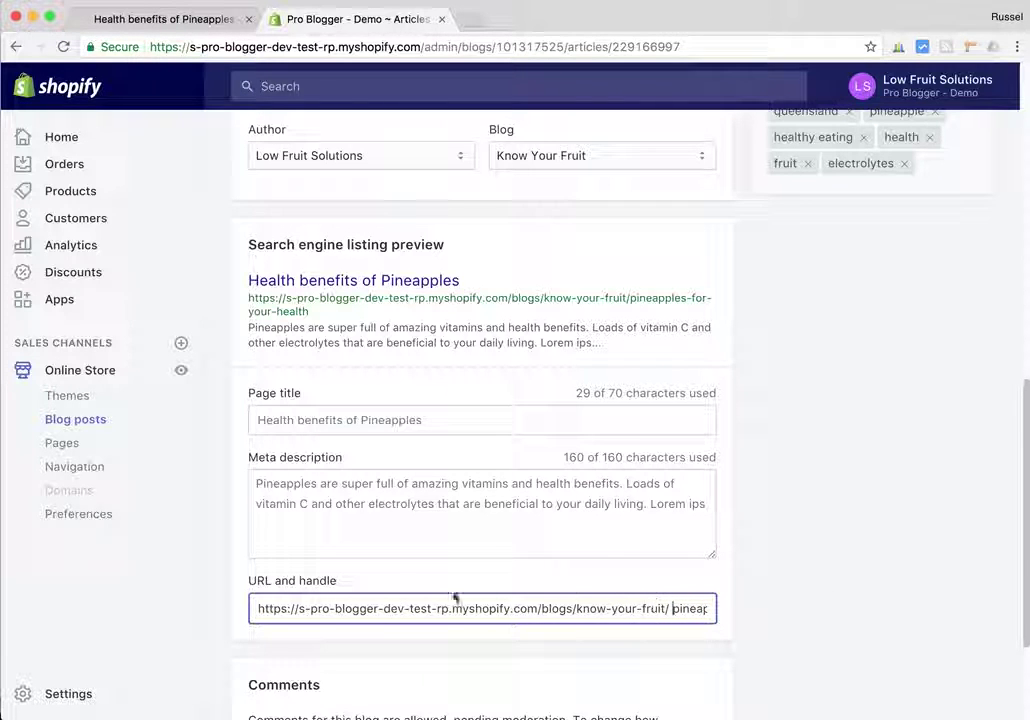
{"action": "scroll", "coordinate": [759, 529], "scroll_direction": "down", "scroll_amount": 3}
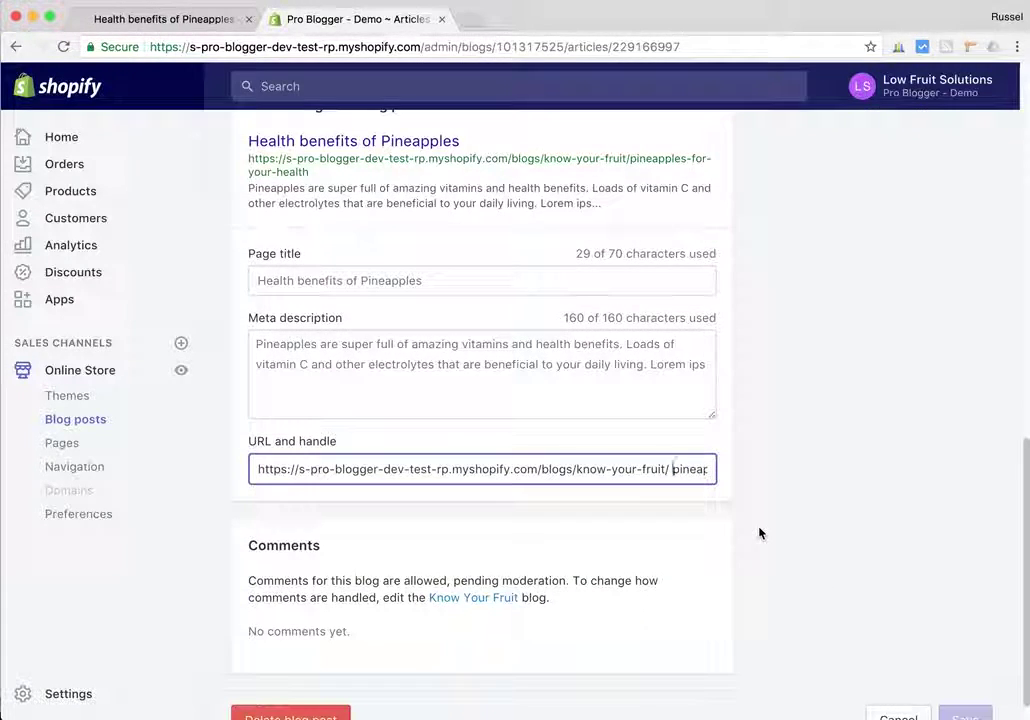
{"action": "scroll", "coordinate": [759, 533], "scroll_direction": "up", "scroll_amount": 8}
{"action": "scroll", "coordinate": [759, 533], "scroll_direction": "up", "scroll_amount": 6}
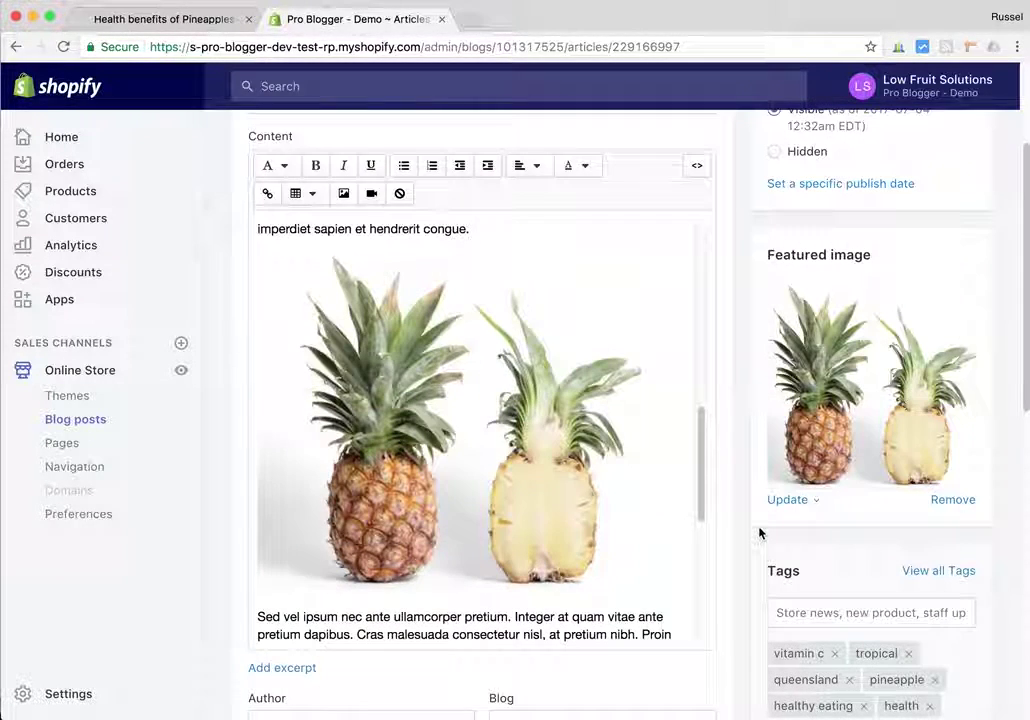
{"action": "scroll", "coordinate": [759, 533], "scroll_direction": "up", "scroll_amount": 2}
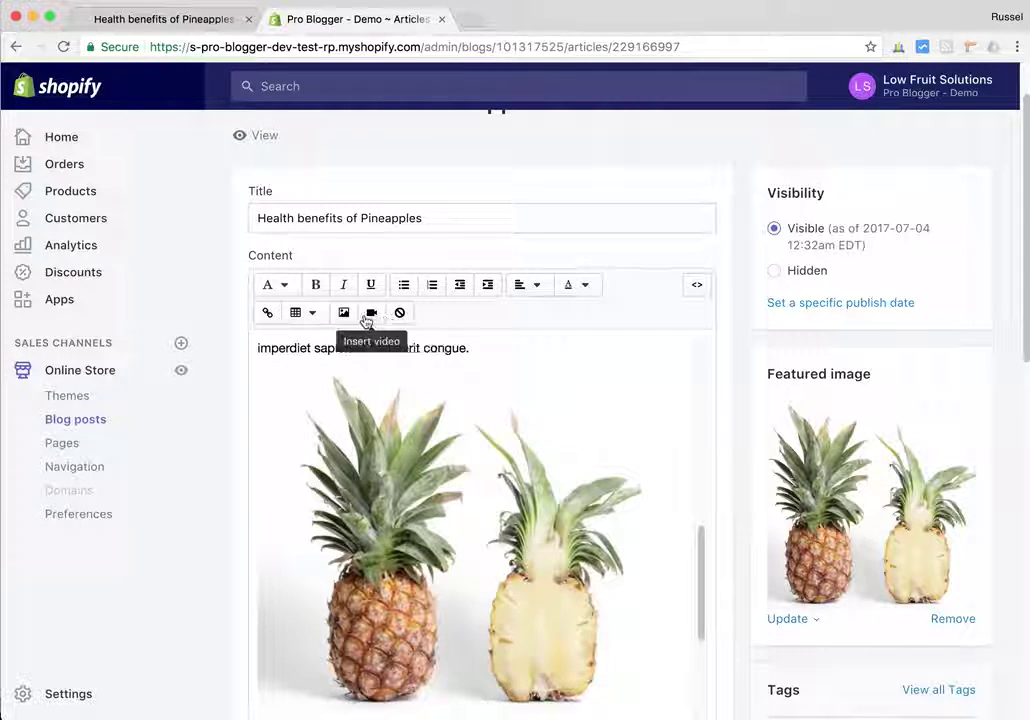
{"action": "left_click", "coordinate": [698, 287]}
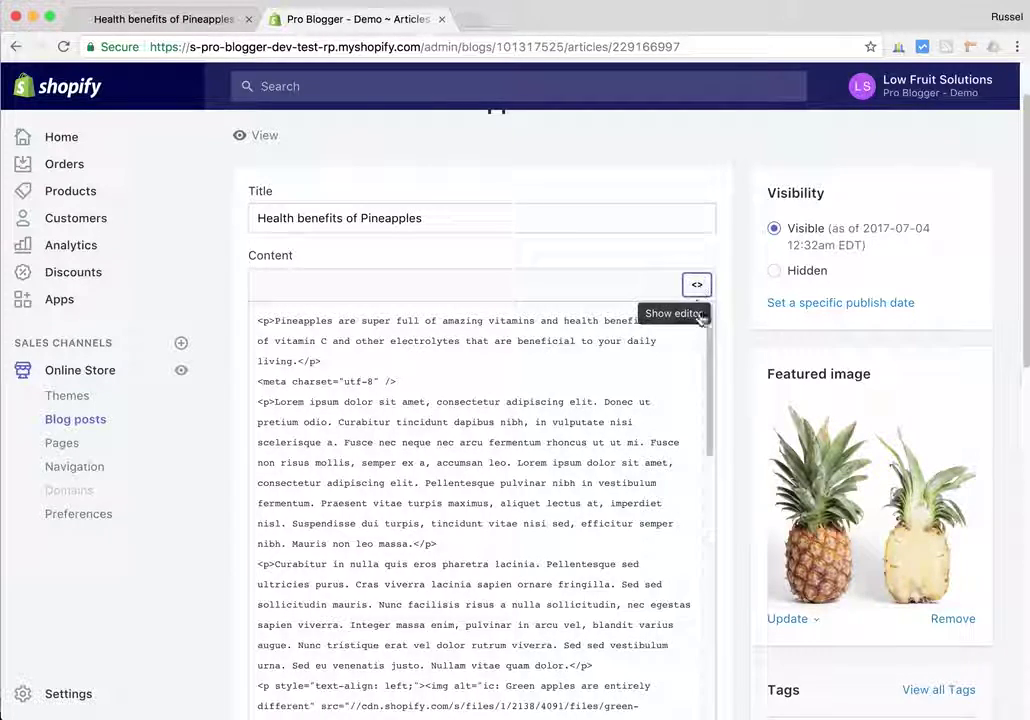
{"action": "mouse_move", "coordinate": [706, 315]}
{"action": "left_mouse_down"}
{"action": "mouse_move", "coordinate": [709, 646]}
{"action": "mouse_move", "coordinate": [708, 329]}
{"action": "left_mouse_up"}
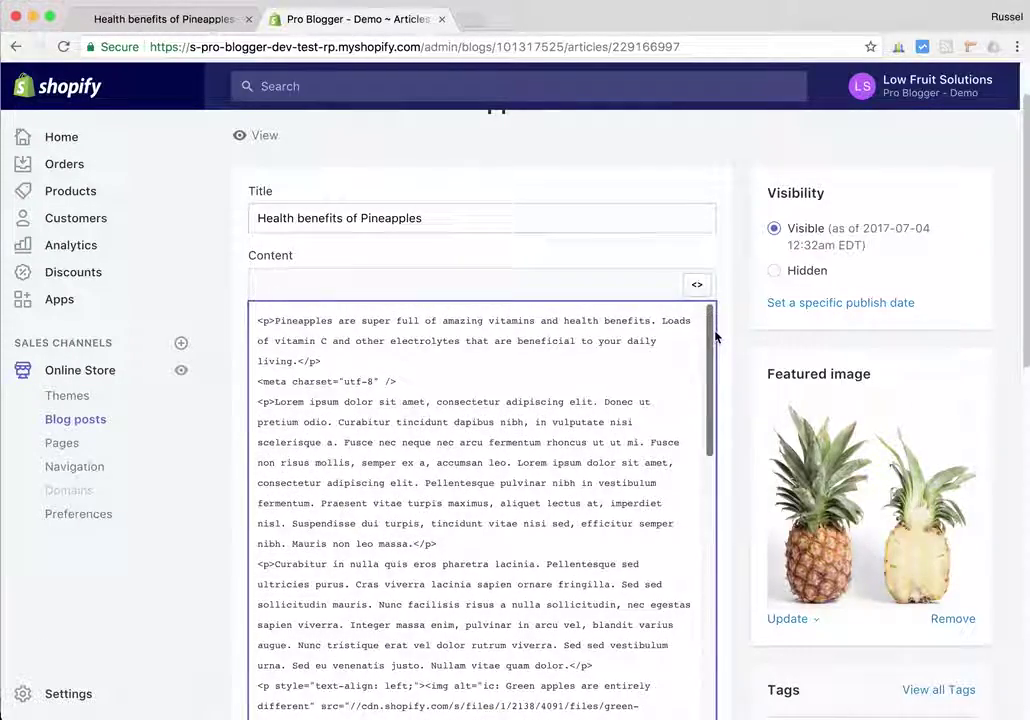
{"action": "left_click", "coordinate": [699, 290]}
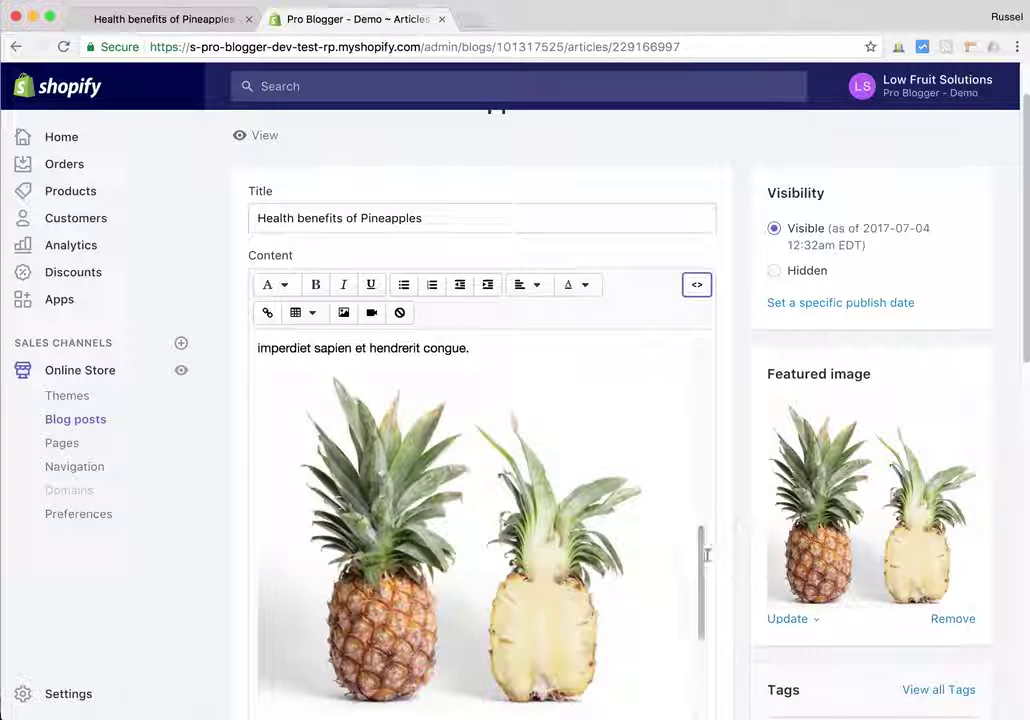
{"action": "left_click_drag", "start_coordinate": [701, 560], "coordinate": [706, 333]}
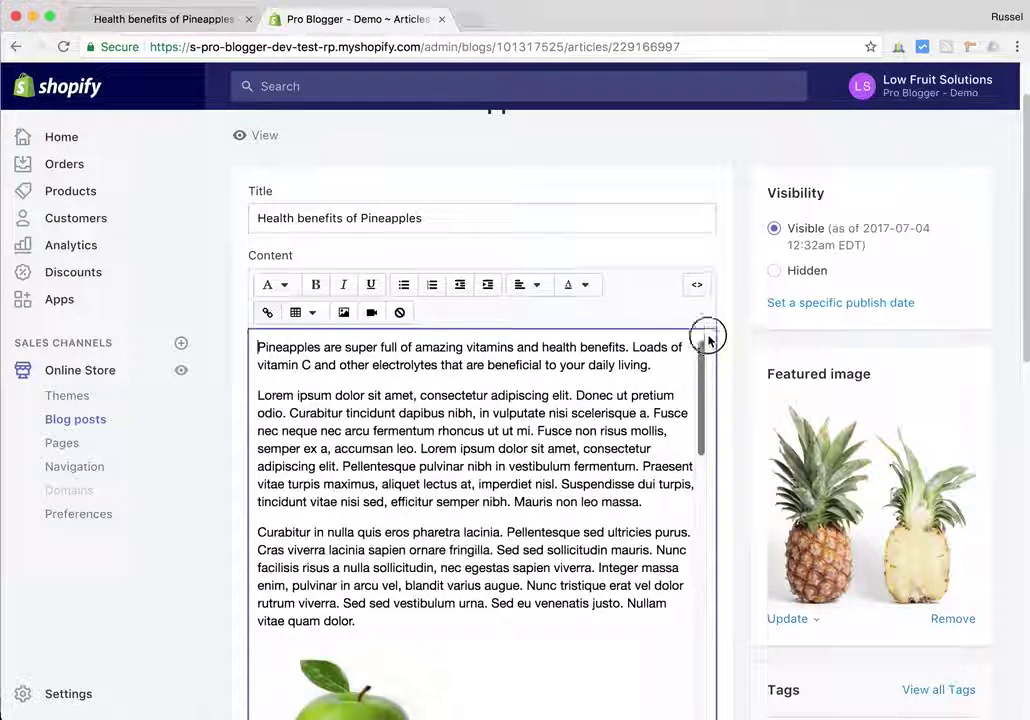
{"action": "left_click", "coordinate": [167, 22]}
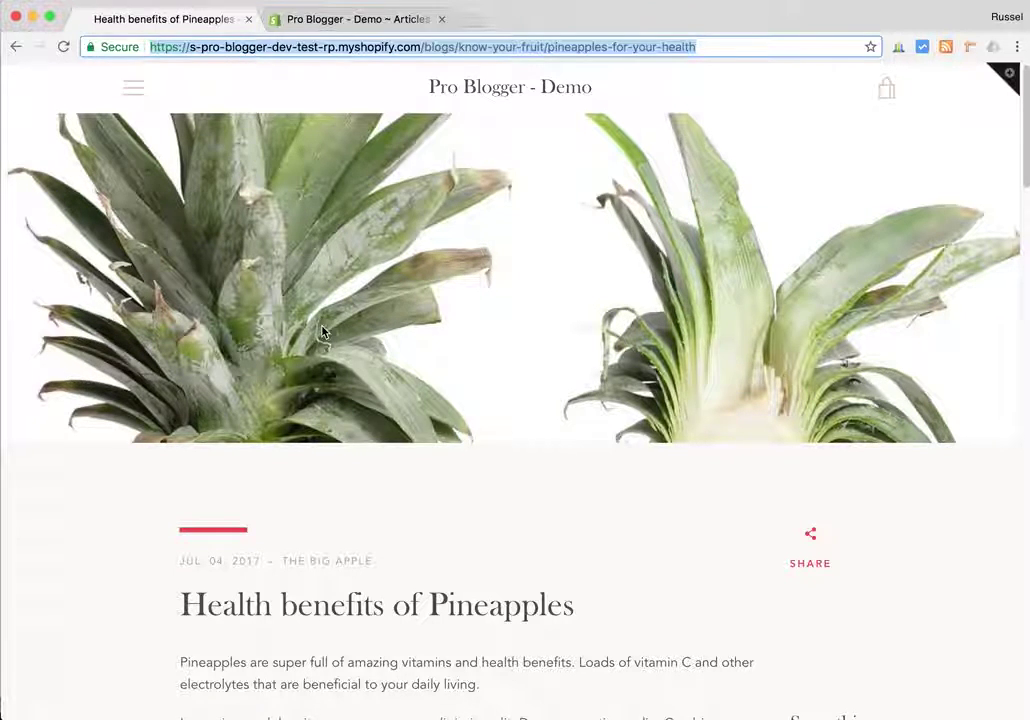
Scroll through the live pineapple article to view its body text and the Calypso Mango sidebar.
{"action": "scroll", "coordinate": [320, 332], "scroll_direction": "down", "scroll_amount": 1}
{"action": "scroll", "coordinate": [322, 332], "scroll_direction": "up", "scroll_amount": 1}
{"action": "scroll", "coordinate": [790, 330], "scroll_direction": "down", "scroll_amount": 3}
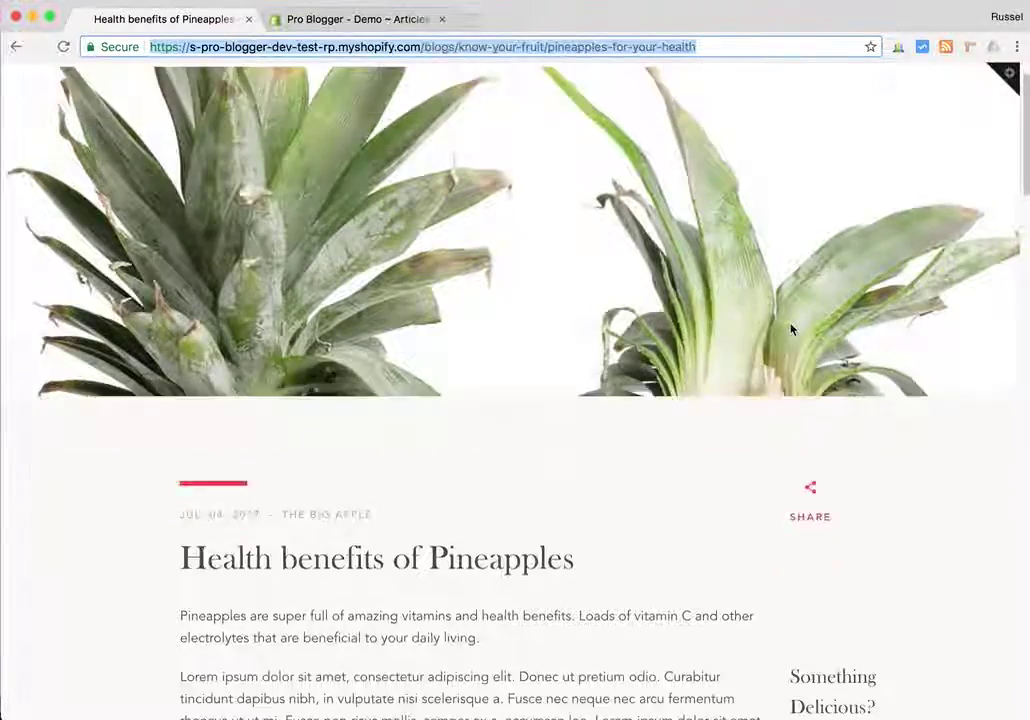
{"action": "scroll", "coordinate": [793, 329], "scroll_direction": "up", "scroll_amount": 1}
{"action": "scroll", "coordinate": [800, 320], "scroll_direction": "down", "scroll_amount": 4}
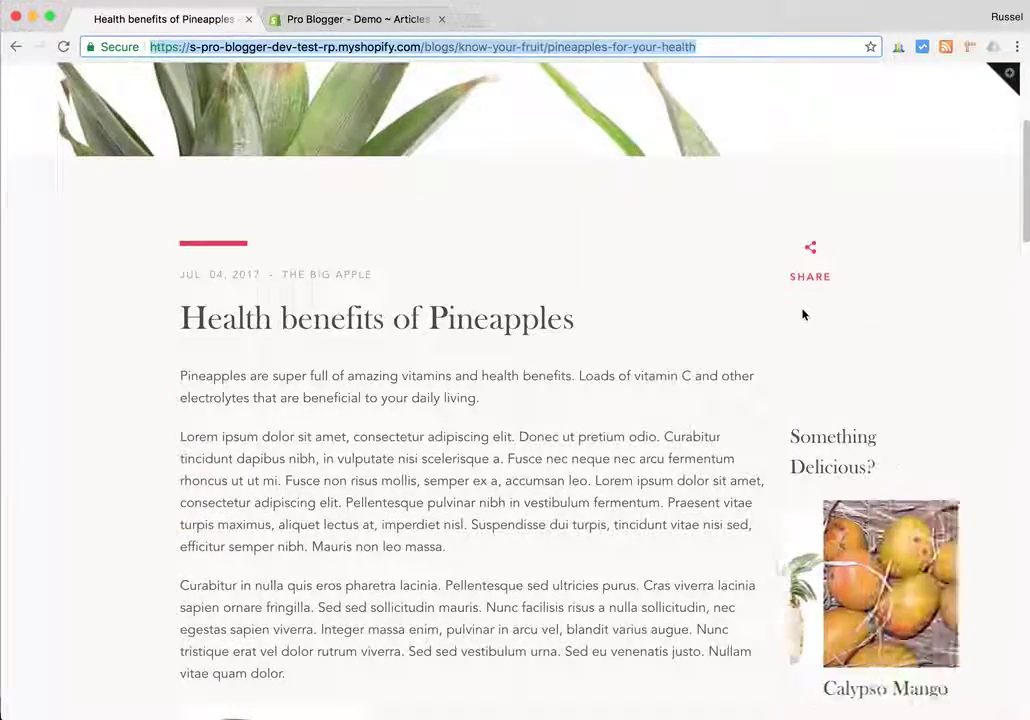